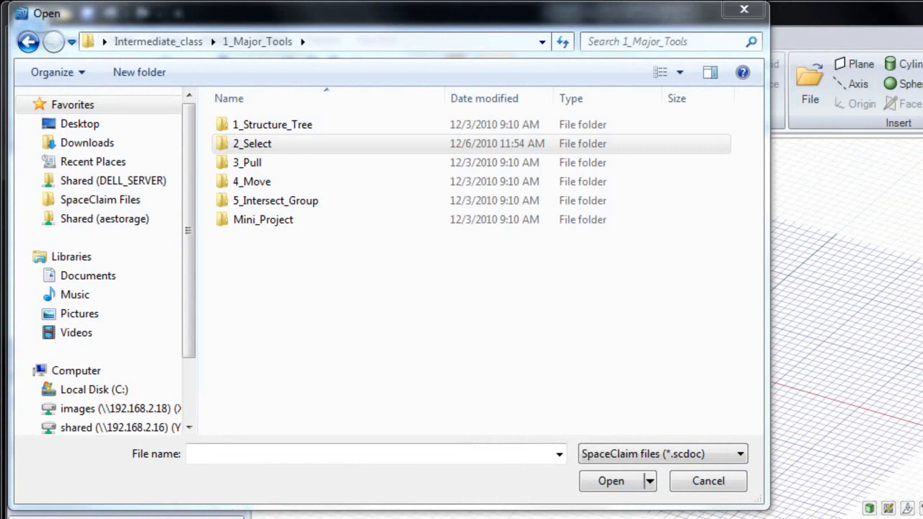
# Open the design file 1_Power_select.scdoc from the 2_Select folder
pyautogui.click(279, 145)
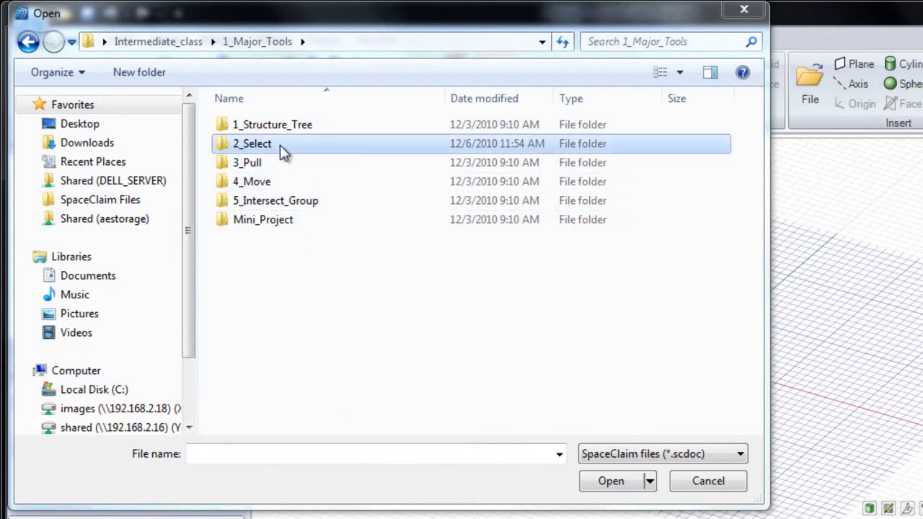
pyautogui.doubleClick(280, 145)
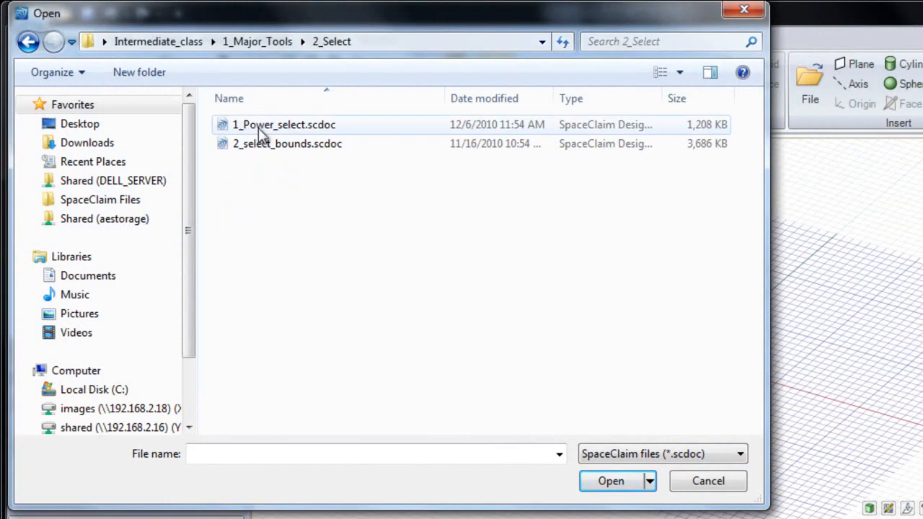
pyautogui.doubleClick(261, 128)
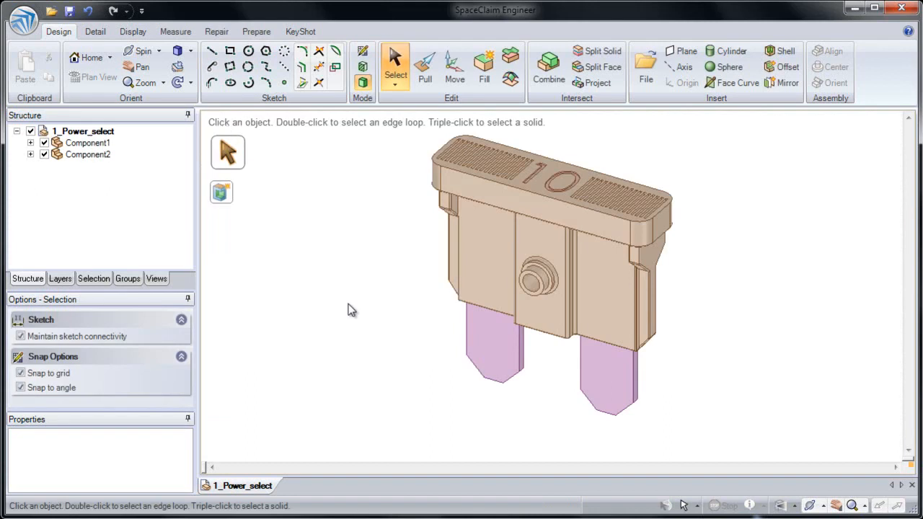
# Show the power selection options and review the available search types, leaving the filter on All Types
pyautogui.click(488, 298)
pyautogui.scroll(3, 478, 324)
pyautogui.moveTo(505, 294); pyautogui.dragTo(539, 192, button='middle')
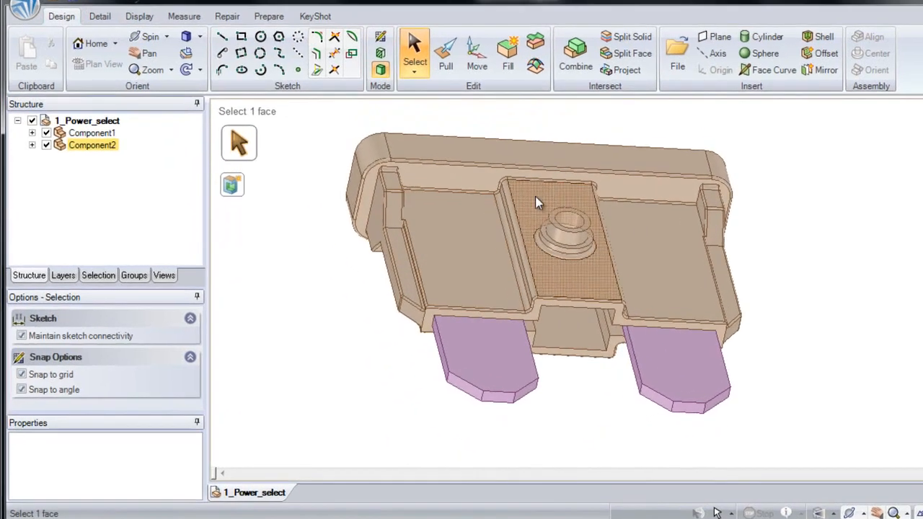
pyautogui.click(323, 329)
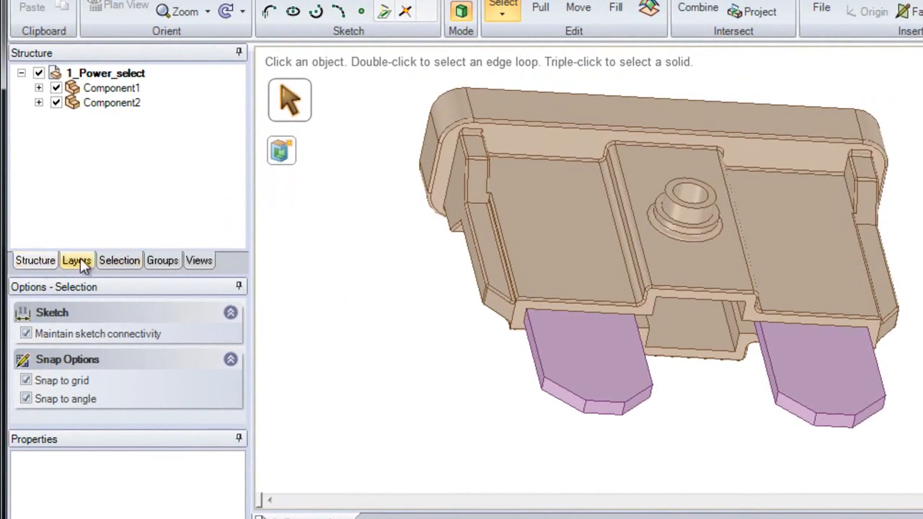
pyautogui.click(117, 261)
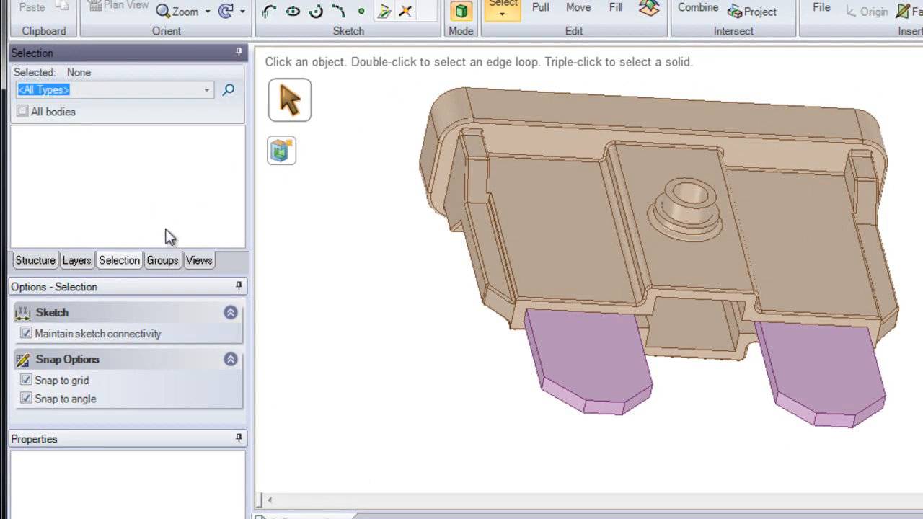
pyautogui.click(206, 90)
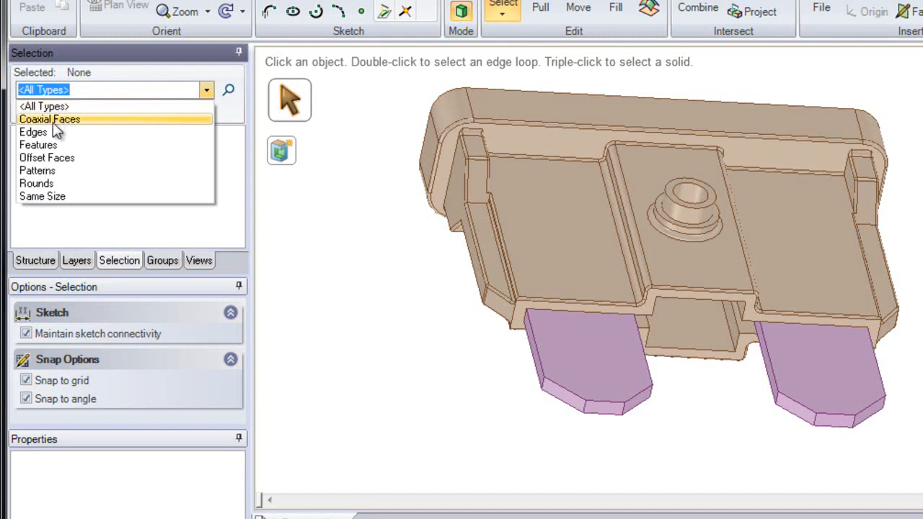
pyautogui.click(207, 94)
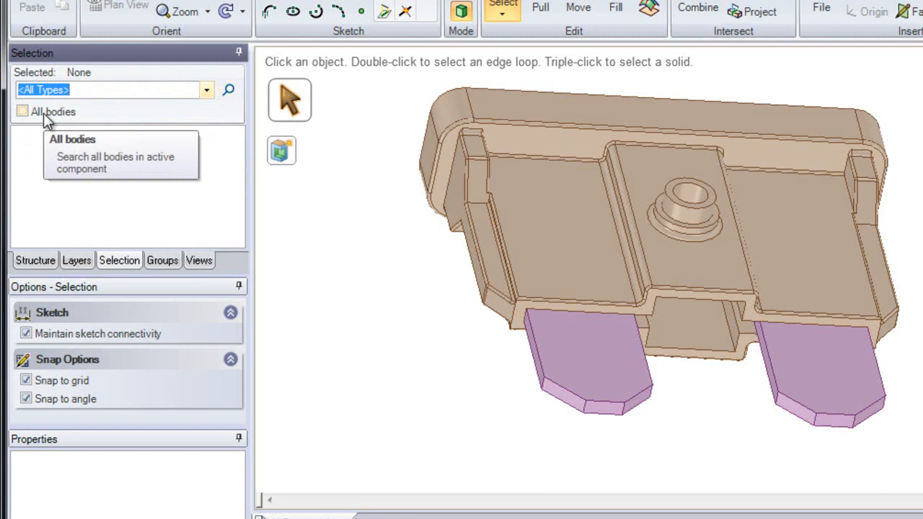
# Select several flat faces on the housing in turn to examine the related selections offered for each
pyautogui.click(534, 232)
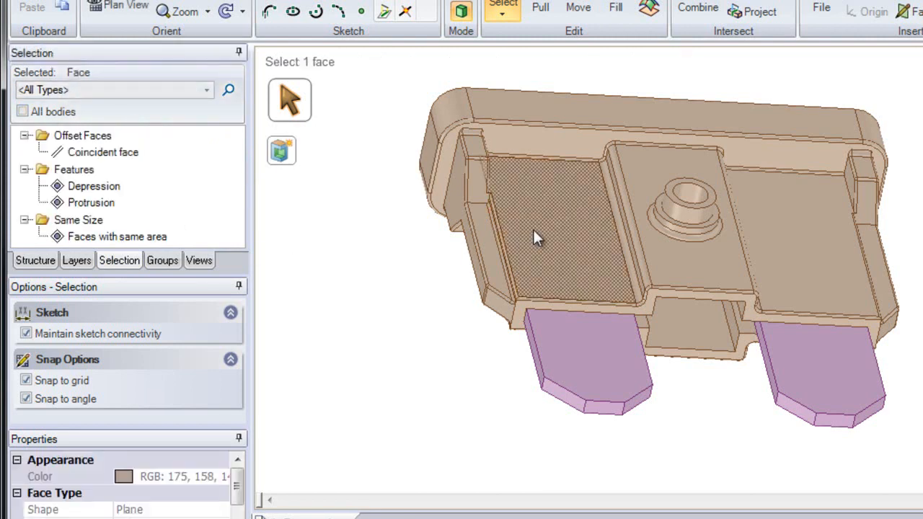
pyautogui.click(476, 181)
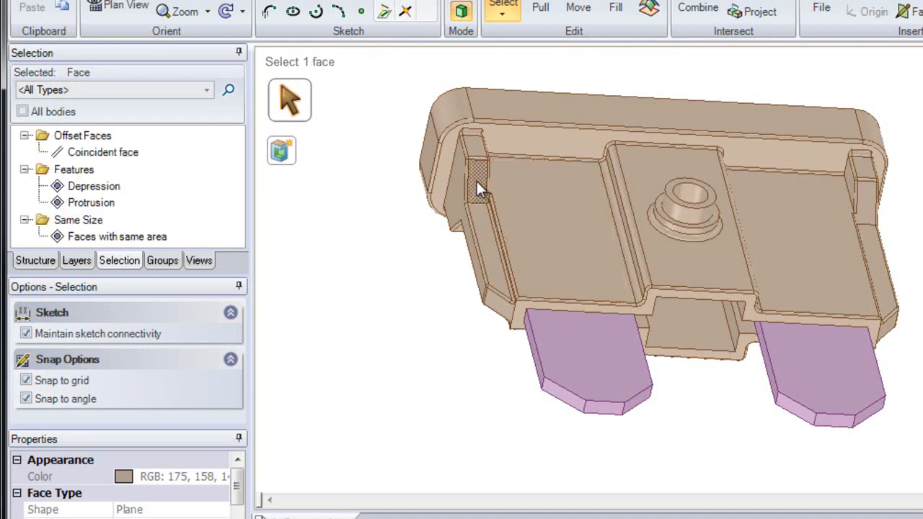
pyautogui.click(452, 194)
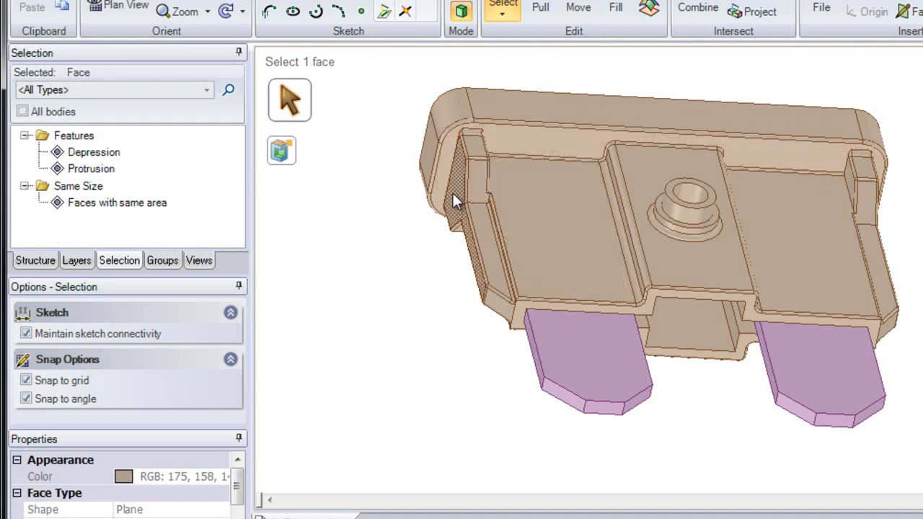
# Select a housing edge and an angled edge at the blade's tip to examine their same-length edge matches, then clear the selection
pyautogui.click(451, 187)
pyautogui.scroll(3, 582, 406)
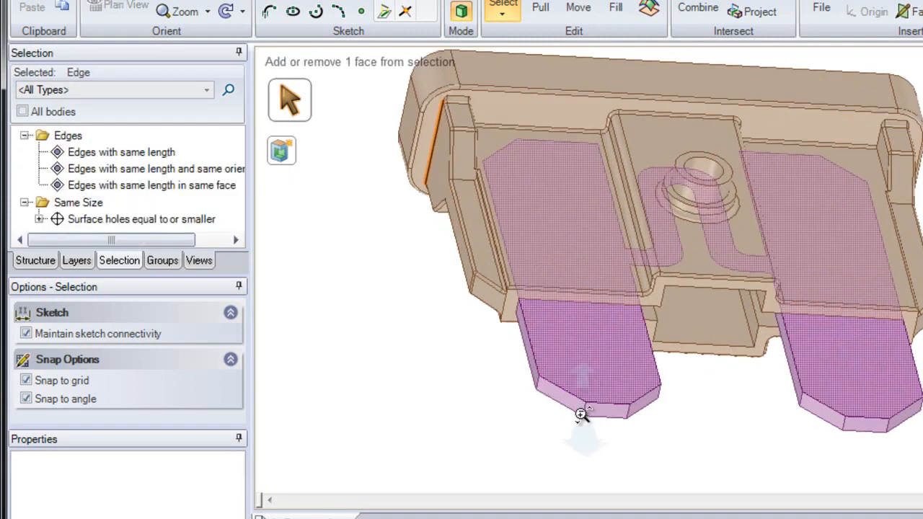
pyautogui.scroll(2, 567, 437)
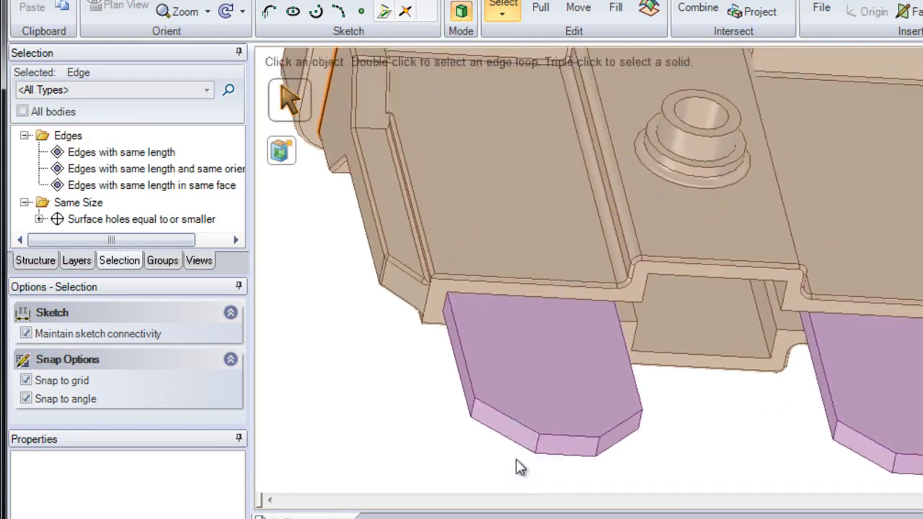
pyautogui.click(518, 421)
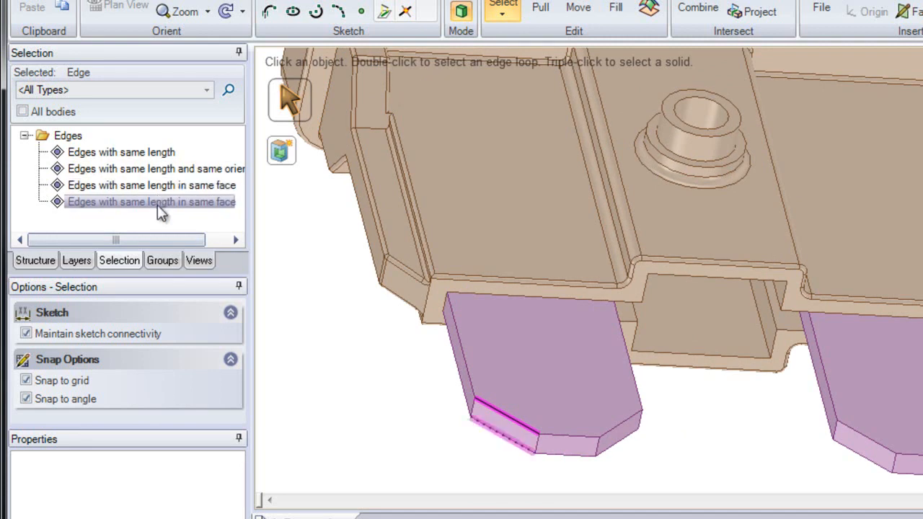
pyautogui.click(369, 334)
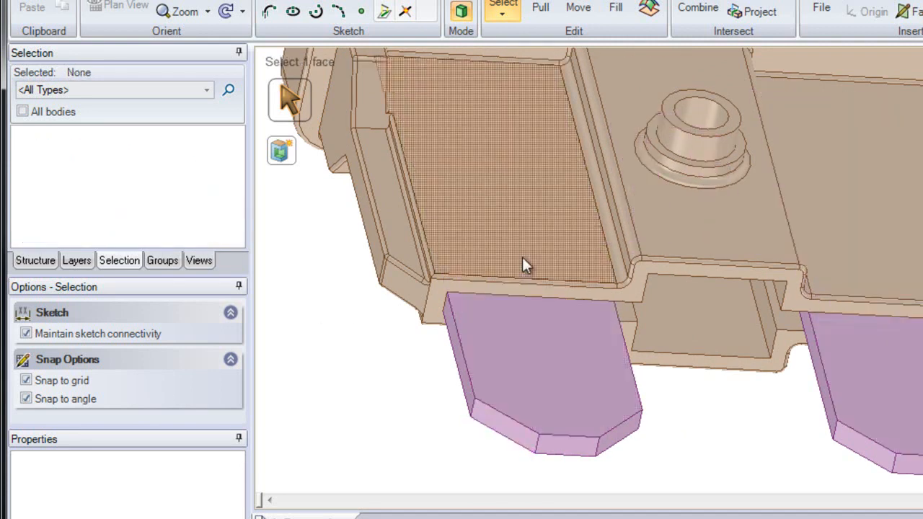
# Select all housing rounds equal to or smaller than 0.254 mm and remove them with Fill
pyautogui.moveTo(635, 152); pyautogui.dragTo(626, 240, button='middle')
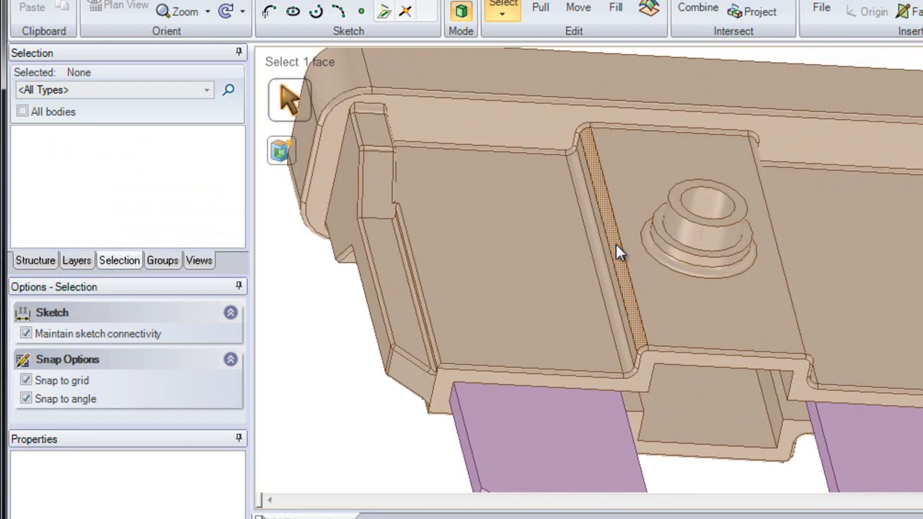
pyautogui.click(616, 244)
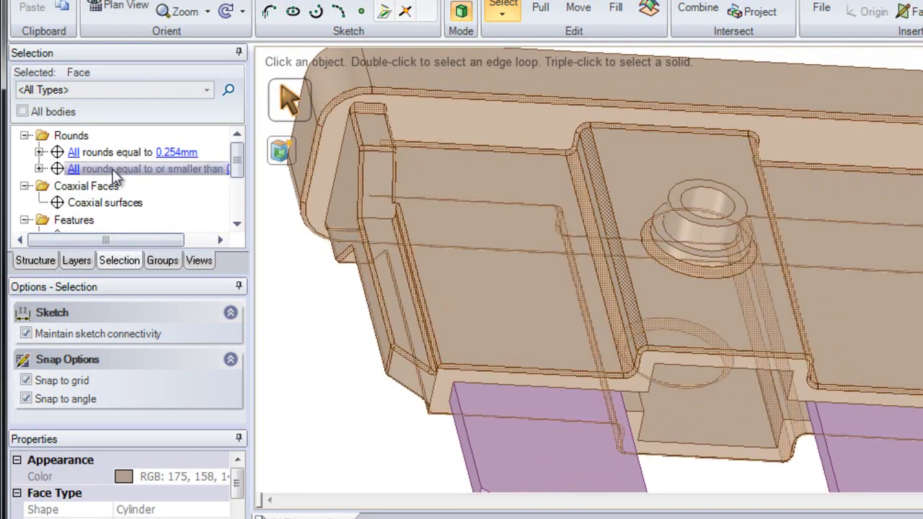
pyautogui.click(74, 169)
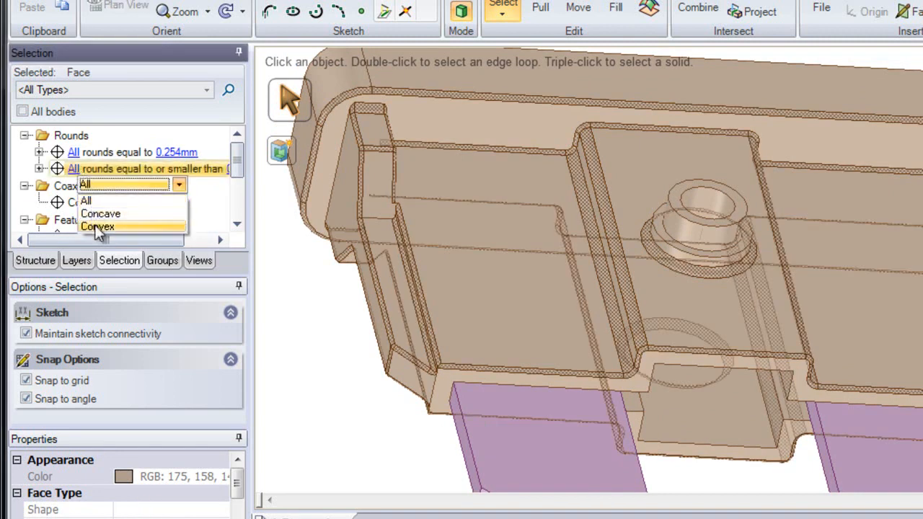
pyautogui.click(180, 157)
pyautogui.click(184, 159)
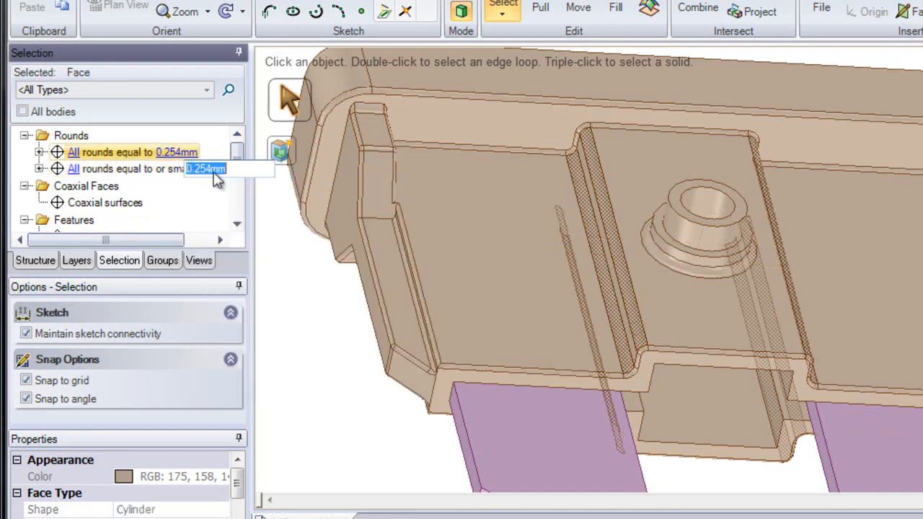
pyautogui.click(174, 169)
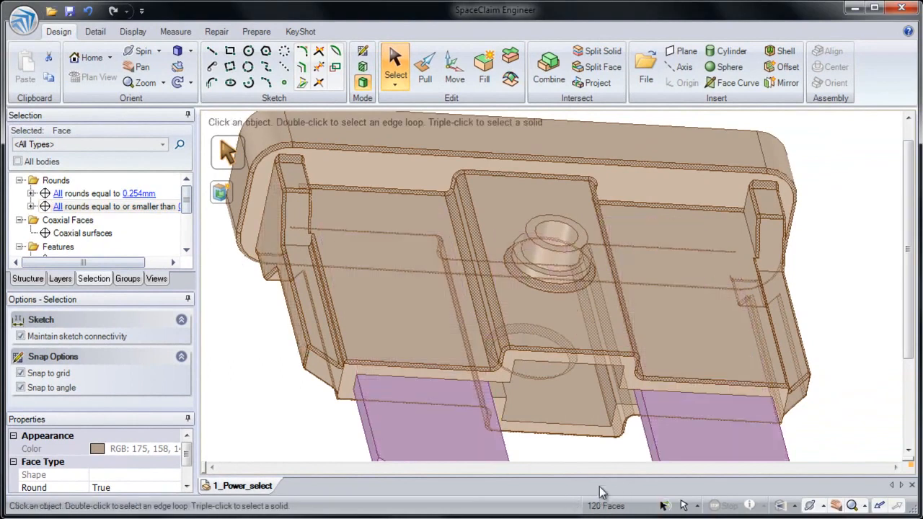
pyautogui.click(484, 84)
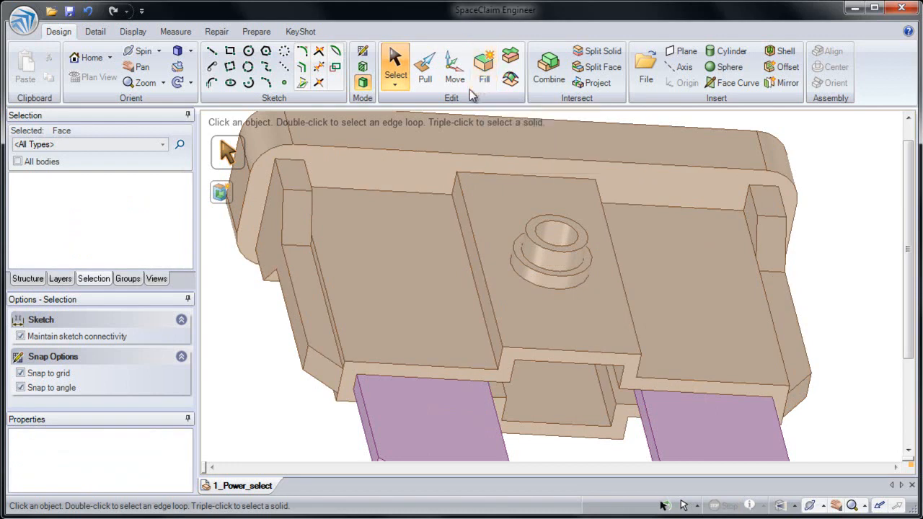
# Pull the long narrow side-rail face and all faces with the same area by 0.25 mm
pyautogui.click(424, 72)
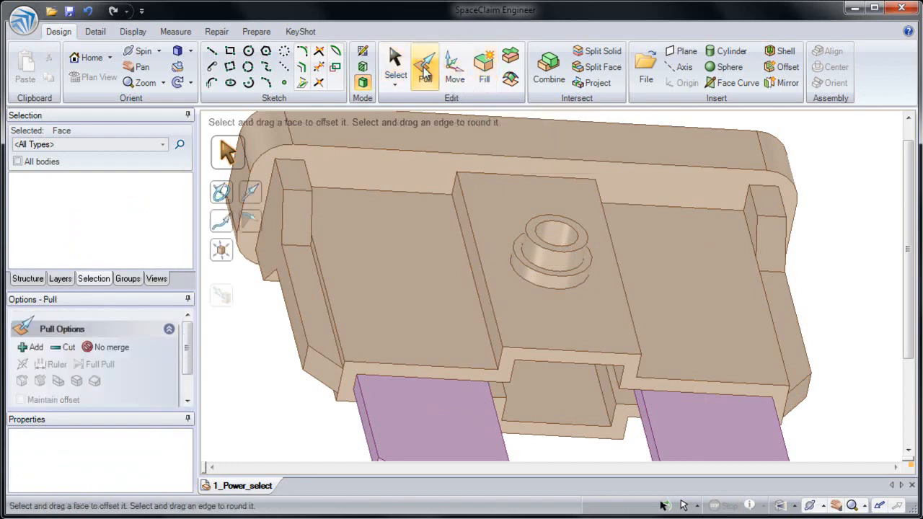
pyautogui.click(305, 242)
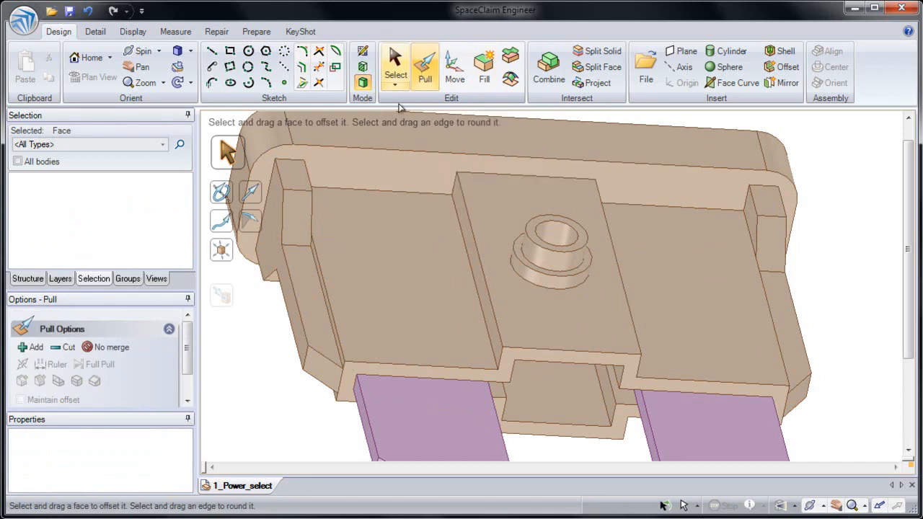
pyautogui.click(302, 266)
pyautogui.click(301, 272)
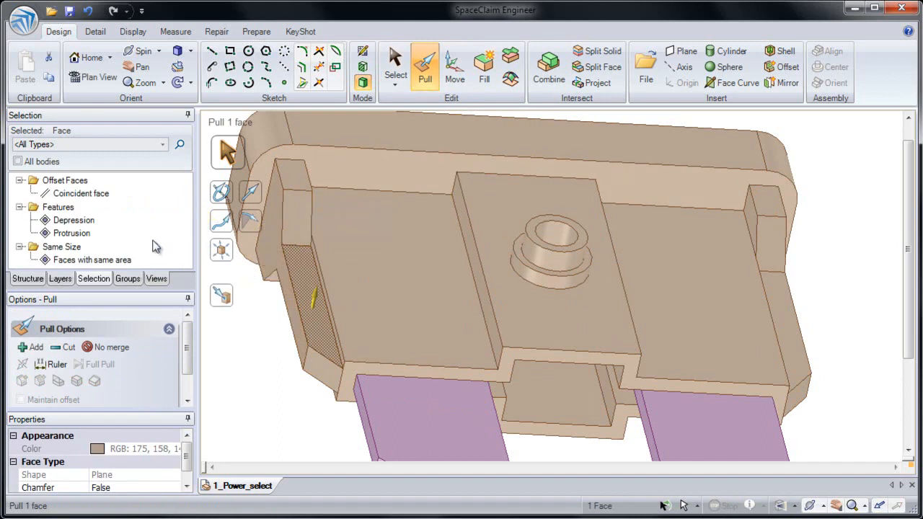
pyautogui.click(81, 261)
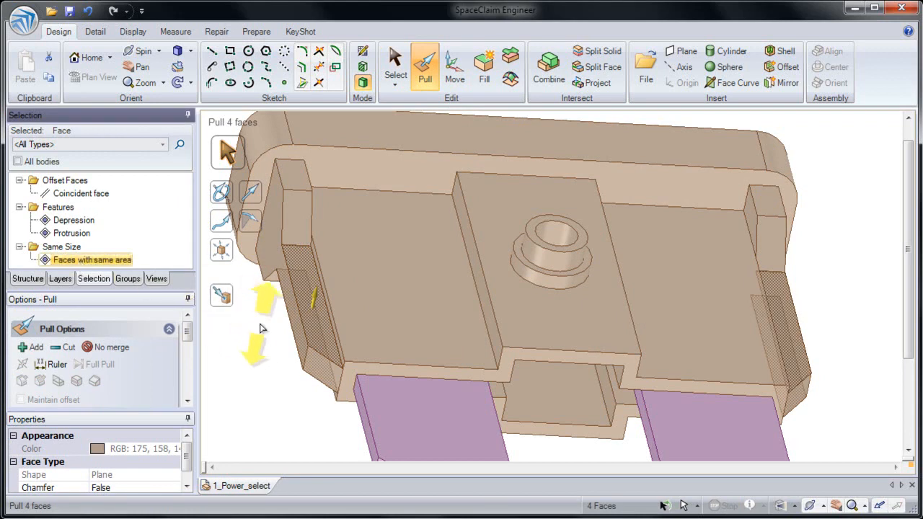
pyautogui.moveTo(267, 327)
pyautogui.mouseDown()
pyautogui.moveTo(269, 310)
pyautogui.moveTo(258, 339)
pyautogui.mouseUp()
pyautogui.write('.25')
pyautogui.press('Return')
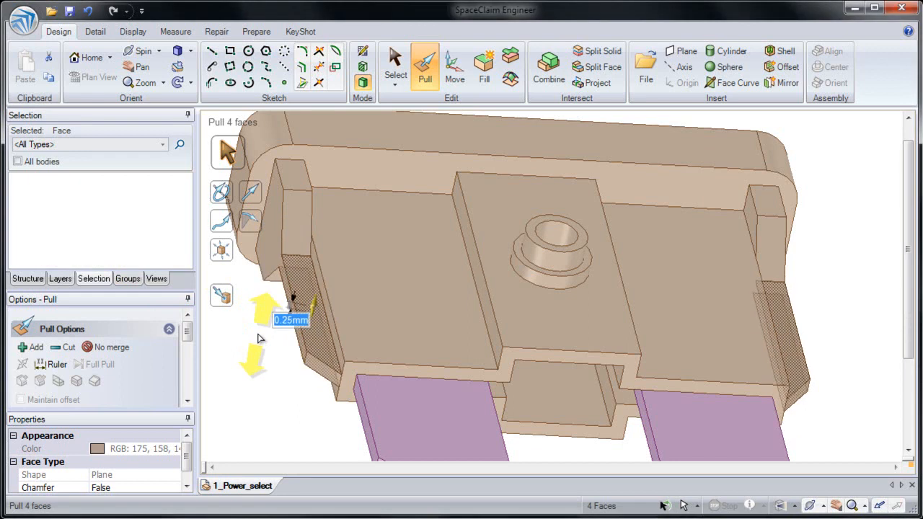
pyautogui.click(262, 385)
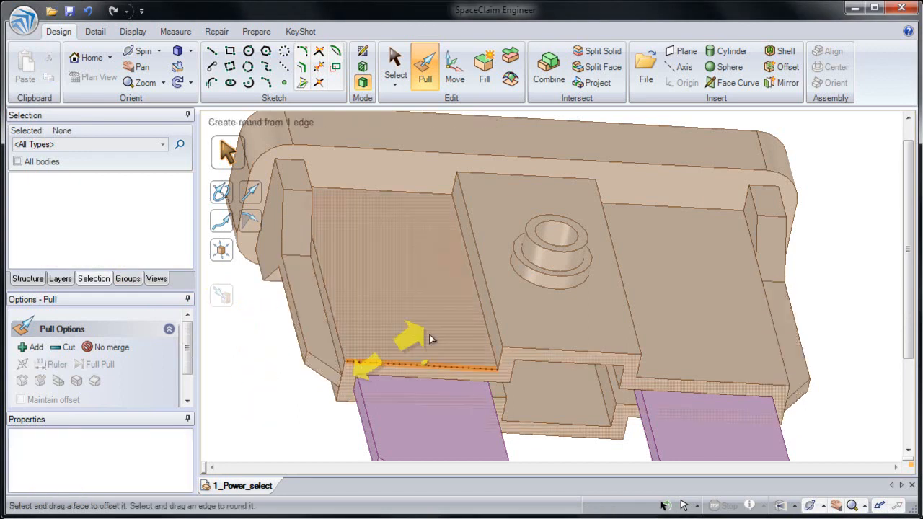
# Box-select the faces around the central boss in a front-facing view, then clear the selection
pyautogui.moveTo(535, 288); pyautogui.dragTo(537, 320, button='middle')
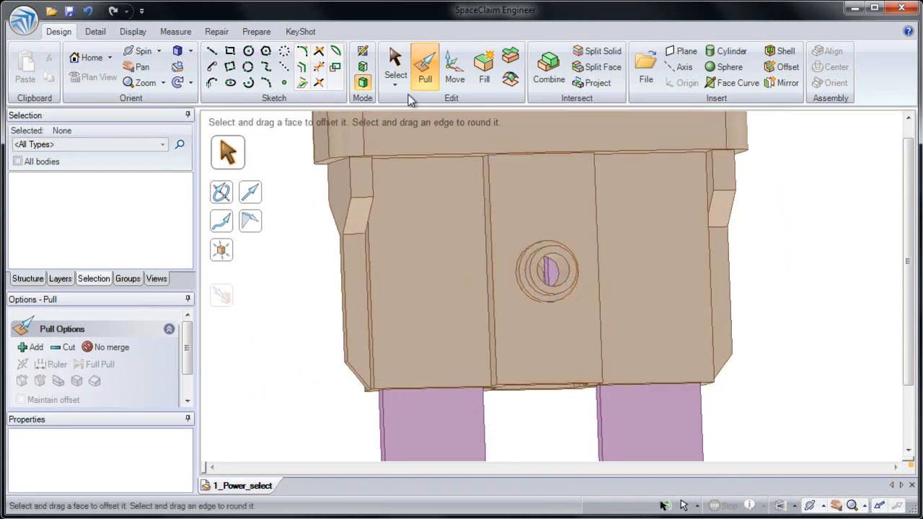
pyautogui.click(397, 68)
pyautogui.click(437, 204)
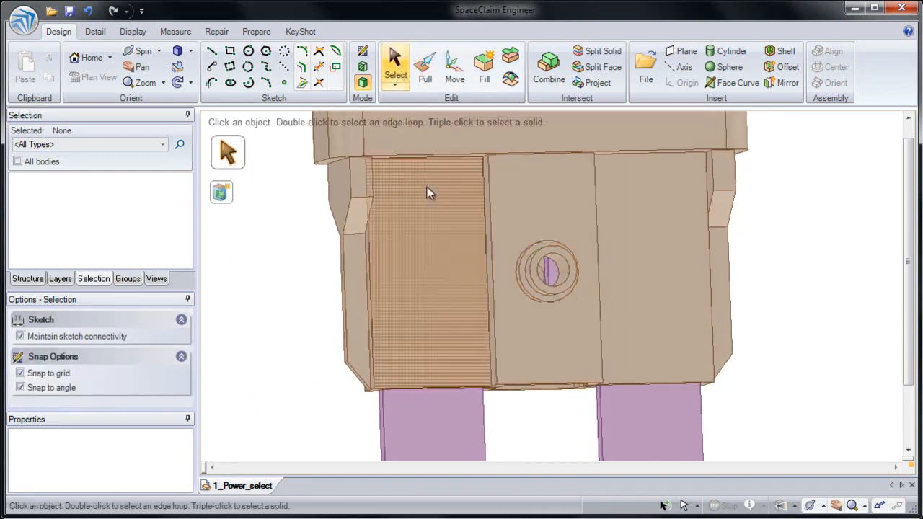
pyautogui.moveTo(488, 238); pyautogui.dragTo(615, 344)
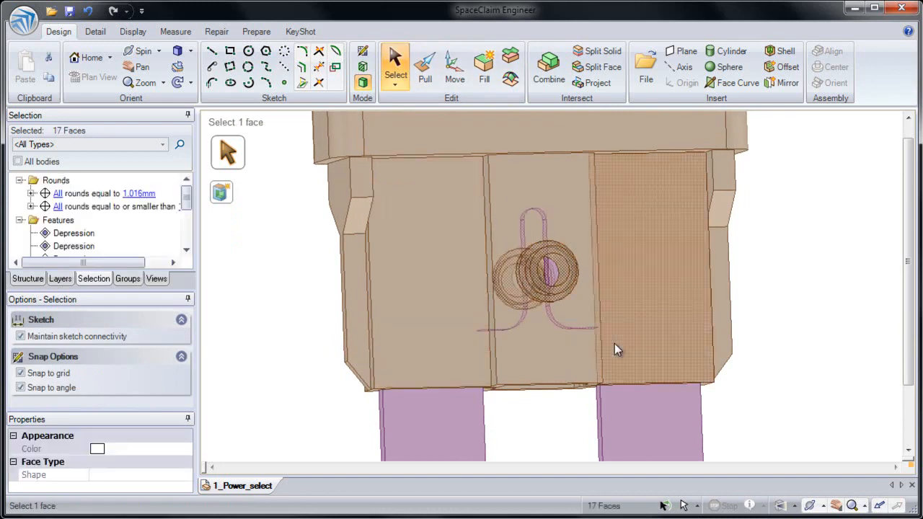
pyautogui.moveTo(597, 345); pyautogui.dragTo(478, 328, button='middle')
pyautogui.click(317, 315)
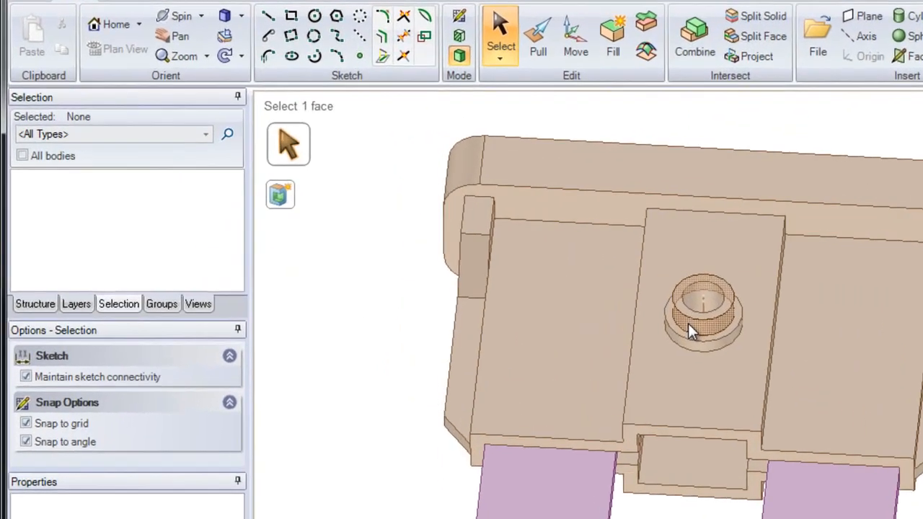
# Select the central boss's cylinder and all its coaxial surfaces, then move them lengthwise to 2 mm from the housing's blade-side end face
pyautogui.click(544, 297)
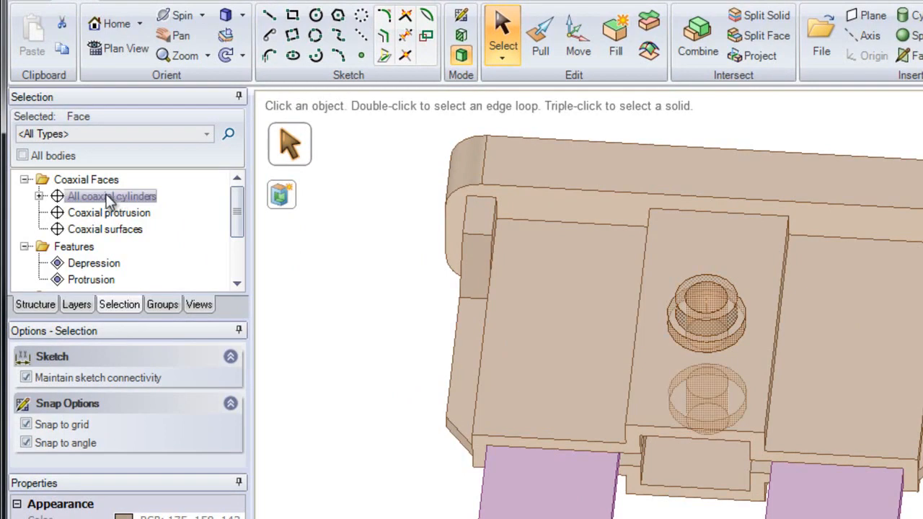
pyautogui.click(108, 229)
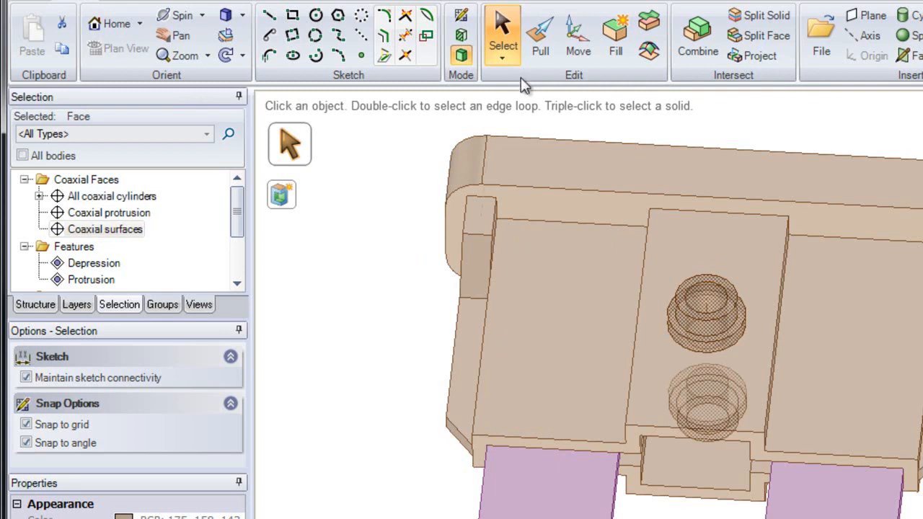
pyautogui.click(575, 51)
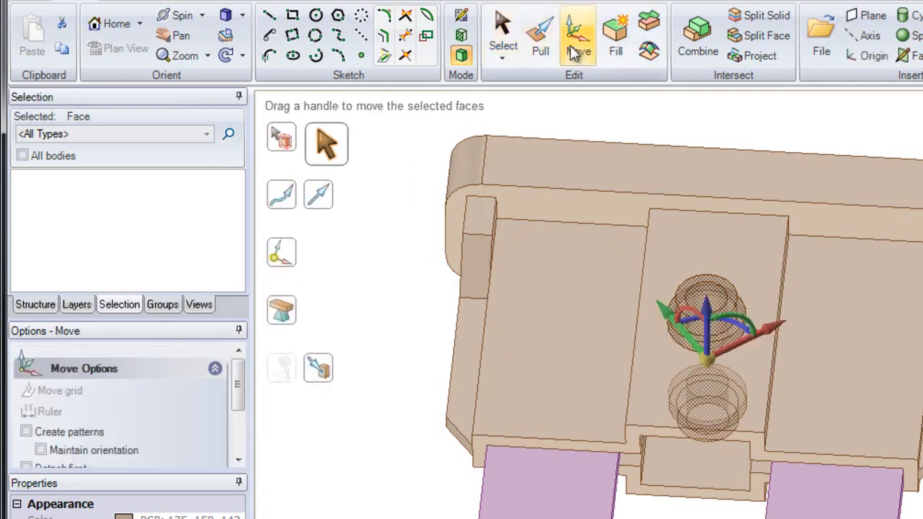
pyautogui.moveTo(459, 358)
pyautogui.mouseDown(button='middle')
pyautogui.moveTo(460, 414)
pyautogui.moveTo(455, 354)
pyautogui.mouseUp(button='middle')
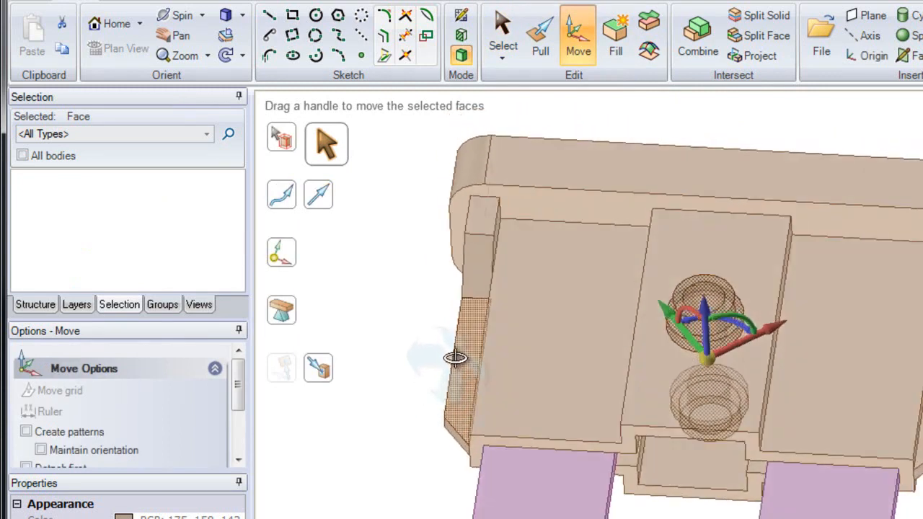
pyautogui.click(332, 200)
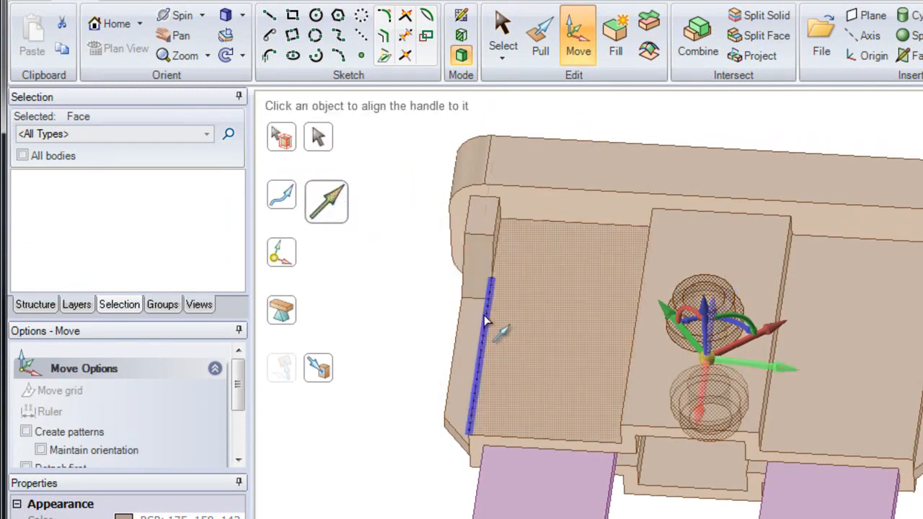
pyautogui.click(626, 448)
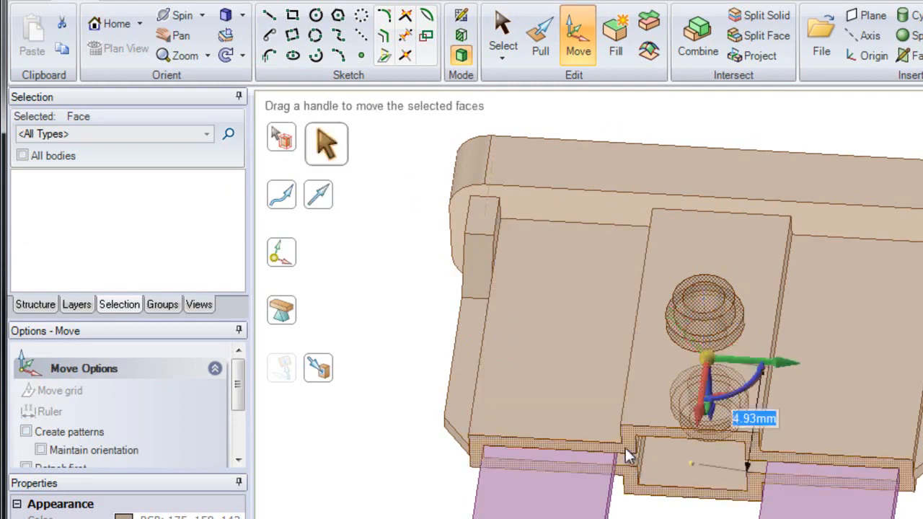
pyautogui.moveTo(699, 424); pyautogui.dragTo(694, 487)
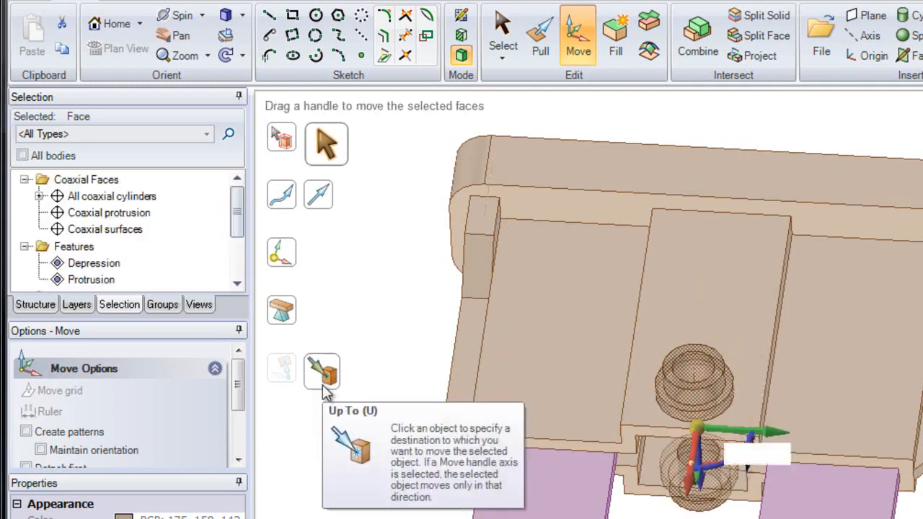
# Copy the boss's coaxial surfaces along the housing to 6 mm from the same end face, then clear the selection
pyautogui.hotkey('ctrl', 'z')
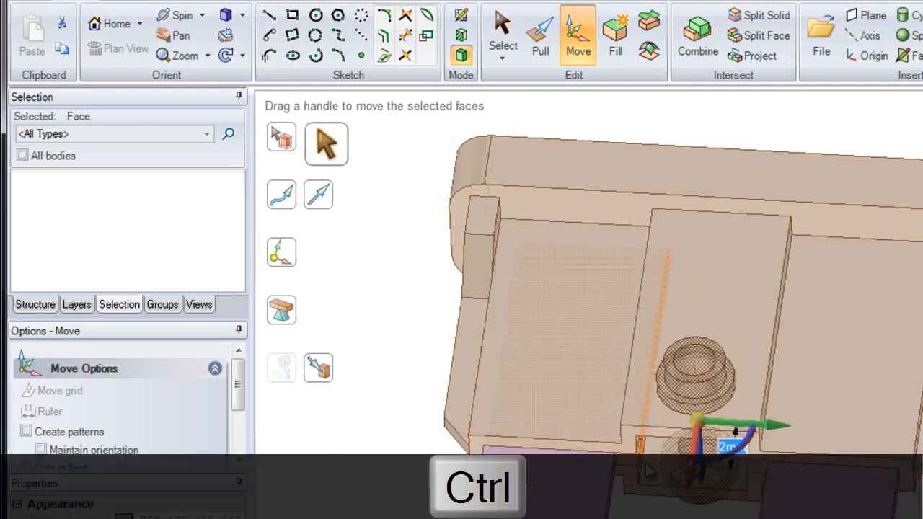
pyautogui.keyDown('ctrl'); pyautogui.moveTo(687, 487); pyautogui.dragTo(699, 383); pyautogui.keyUp('ctrl')
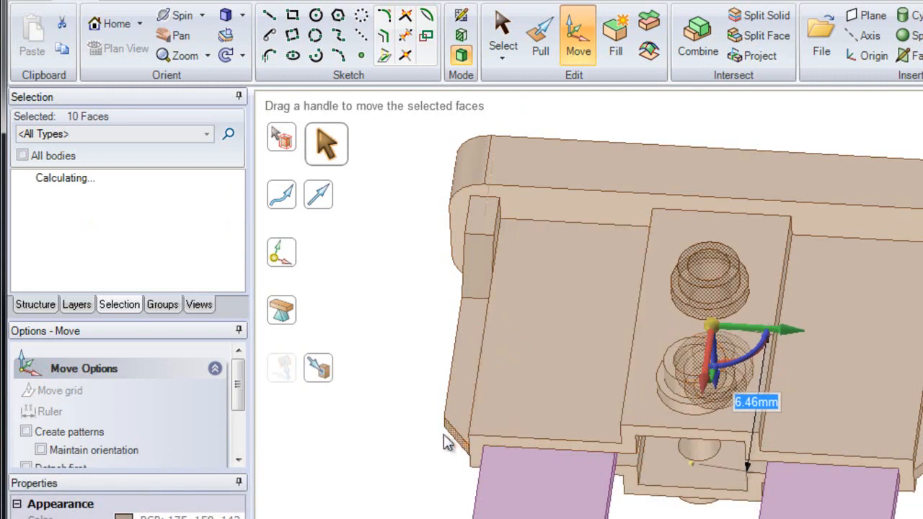
pyautogui.write('6')
pyautogui.press('Return')
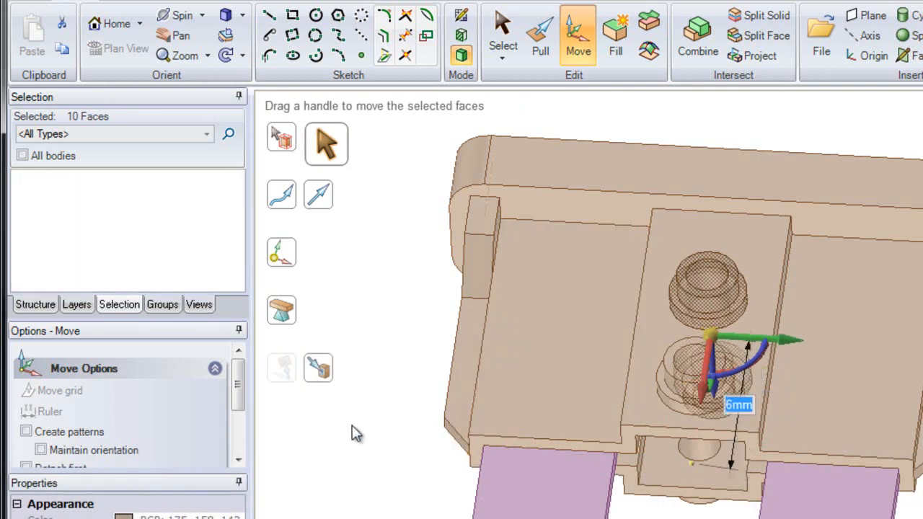
pyautogui.press('Escape')
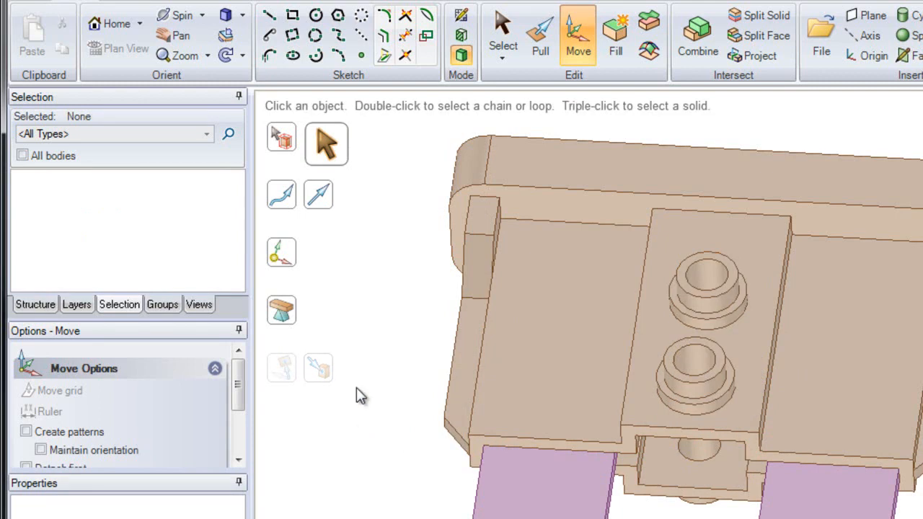
# Select the depression of one middle slot in the row beside the number 10 on the housing cap and remove it with Fill
pyautogui.moveTo(555, 235); pyautogui.dragTo(531, 484, button='middle')
pyautogui.keyDown('ctrl'); pyautogui.moveTo(557, 338); pyautogui.dragTo(609, 323, button='middle'); pyautogui.keyUp('ctrl')
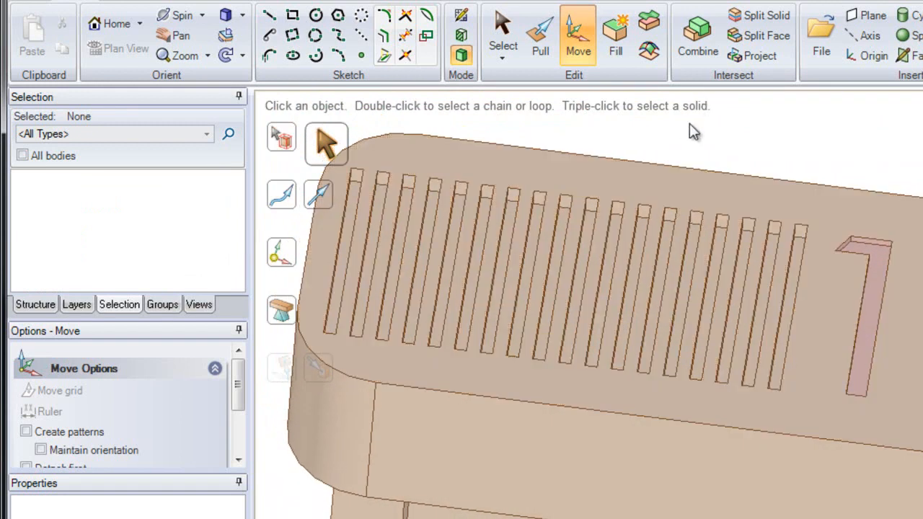
pyautogui.click(504, 33)
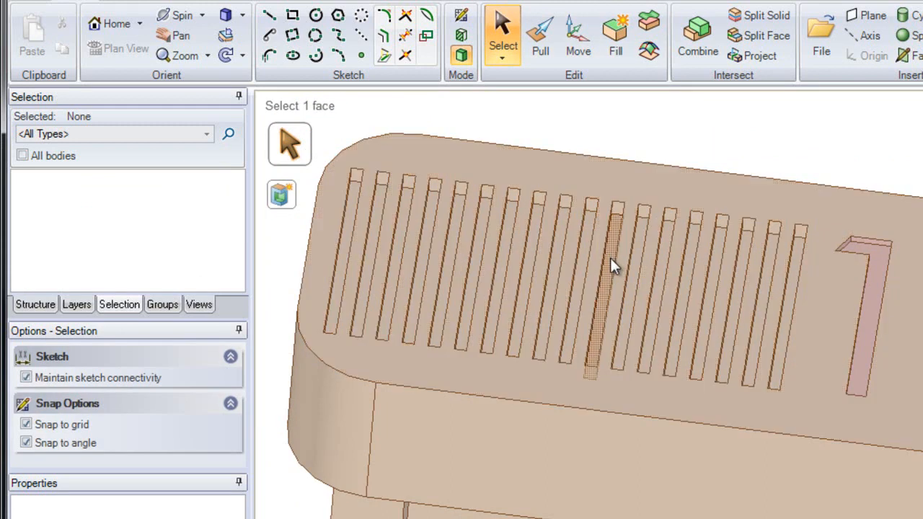
pyautogui.click(610, 265)
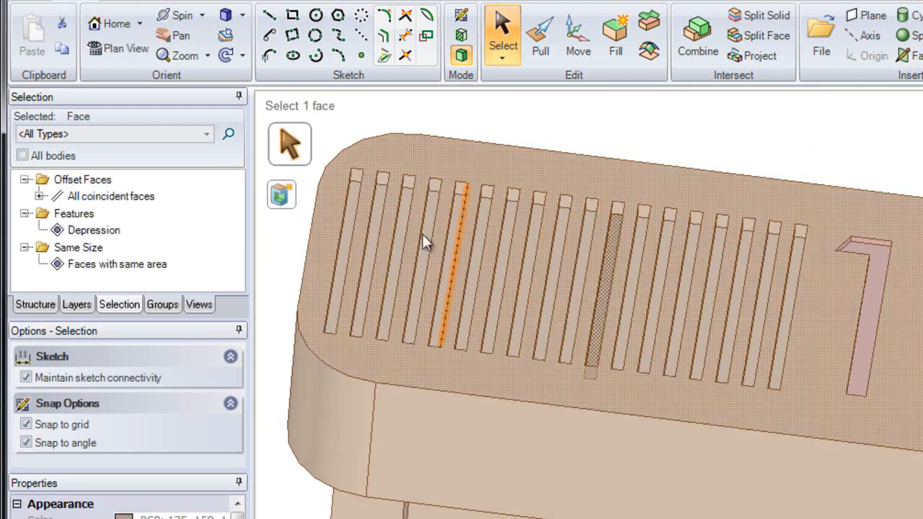
pyautogui.click(118, 229)
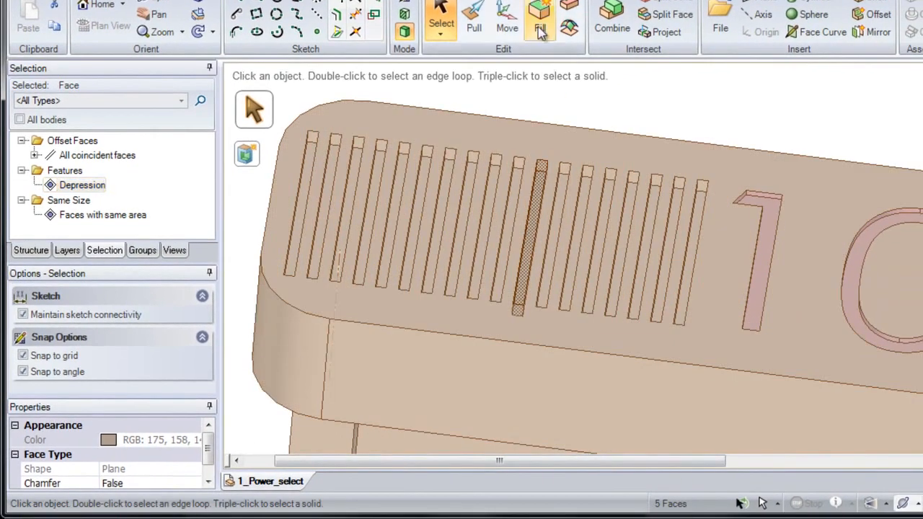
pyautogui.click(540, 27)
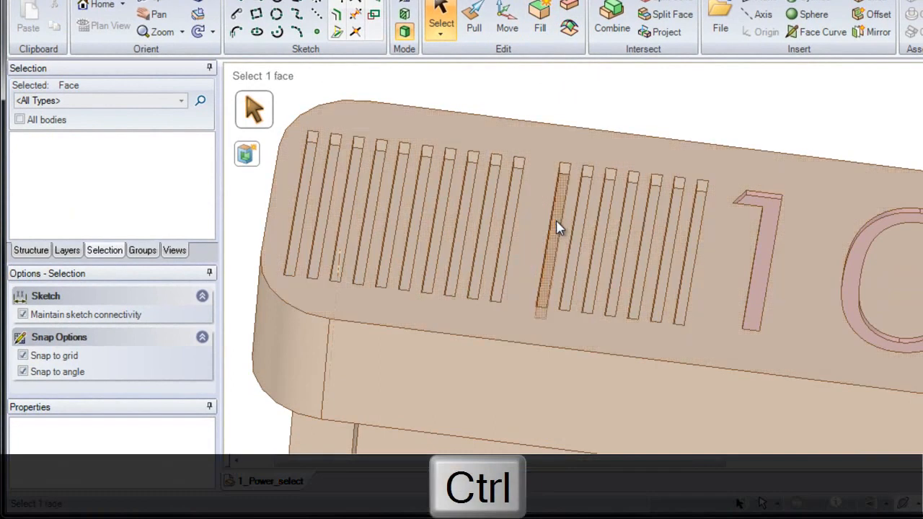
# Select the floor faces of three slots beyond the gap, extend the selection to their three depressions, and remove them with Fill
pyautogui.keyDown('ctrl'); pyautogui.click(557, 227); pyautogui.keyUp('ctrl')
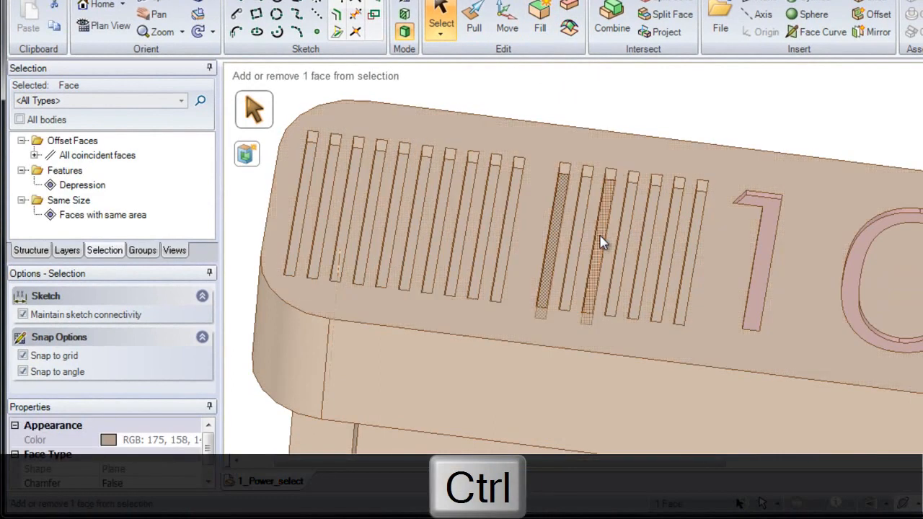
pyautogui.keyDown('ctrl'); pyautogui.click(603, 243); pyautogui.keyUp('ctrl')
pyautogui.keyDown('ctrl'); pyautogui.click(624, 247); pyautogui.keyUp('ctrl')
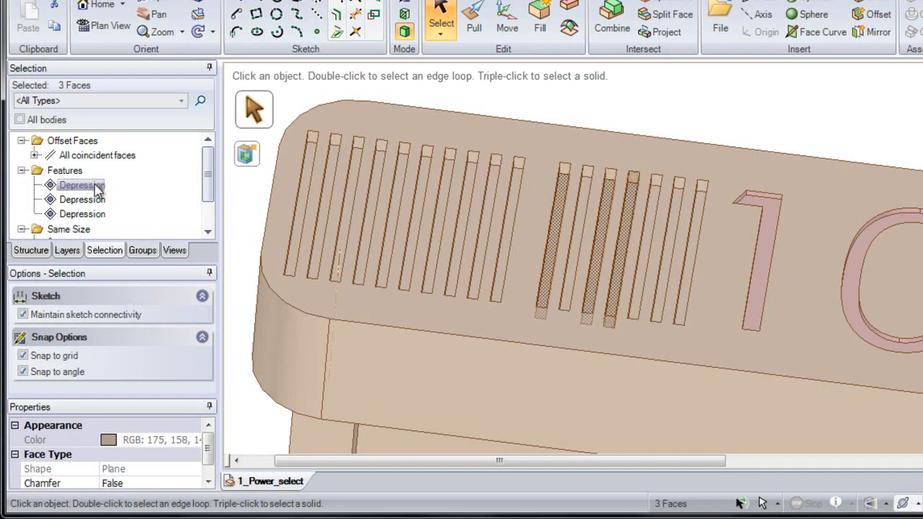
pyautogui.keyDown('shift'); pyautogui.click(97, 186); pyautogui.keyUp('shift')
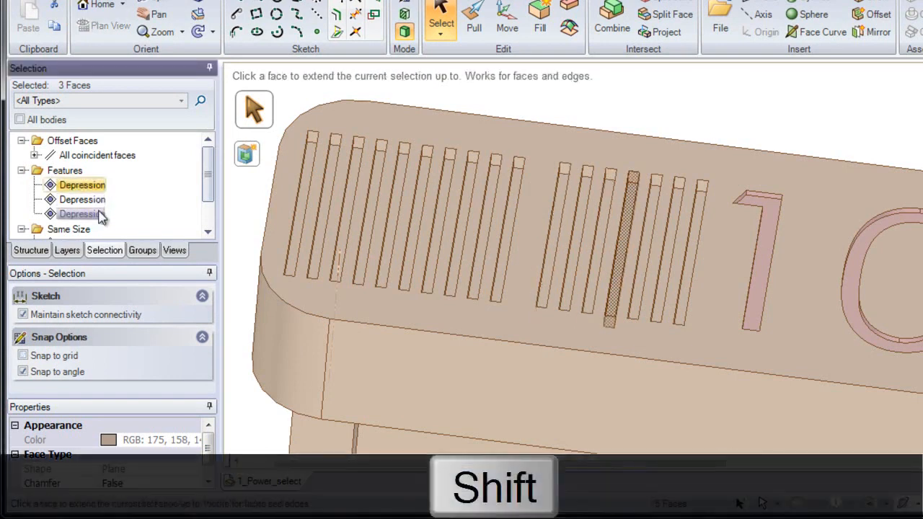
pyautogui.keyDown('shift'); pyautogui.click(99, 215); pyautogui.keyUp('shift')
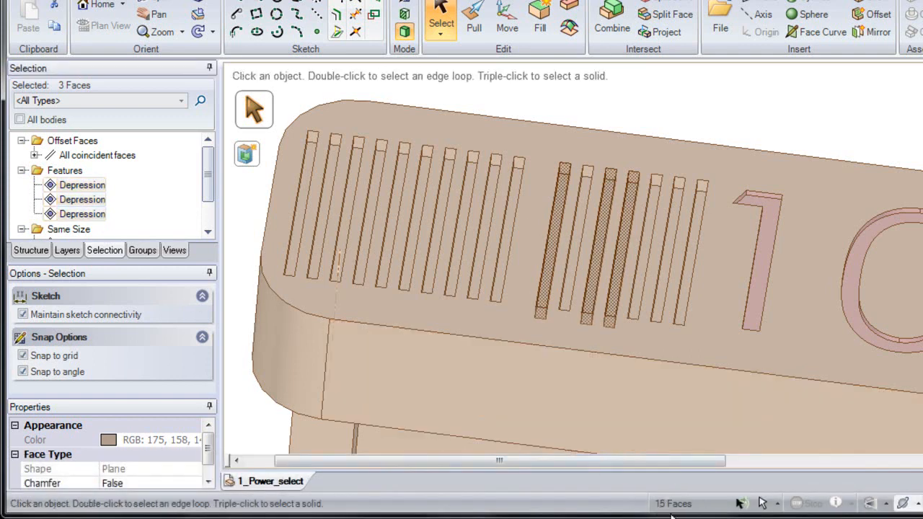
pyautogui.click(540, 22)
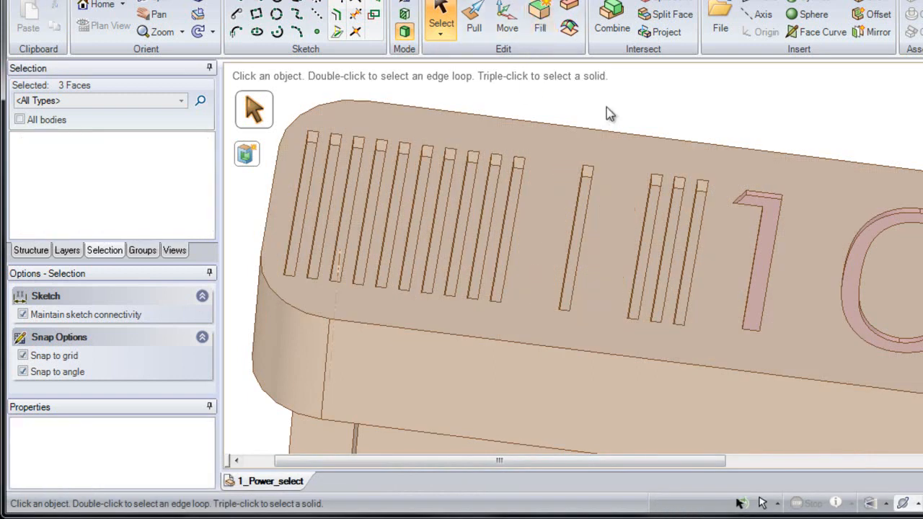
# Select the floor face of the slot before the gap and extend the selection to all coincident faces
pyautogui.scroll(-2, 570, 209)
pyautogui.keyDown('shift'); pyautogui.moveTo(570, 209); pyautogui.dragTo(510, 193, button='middle'); pyautogui.keyUp('shift')
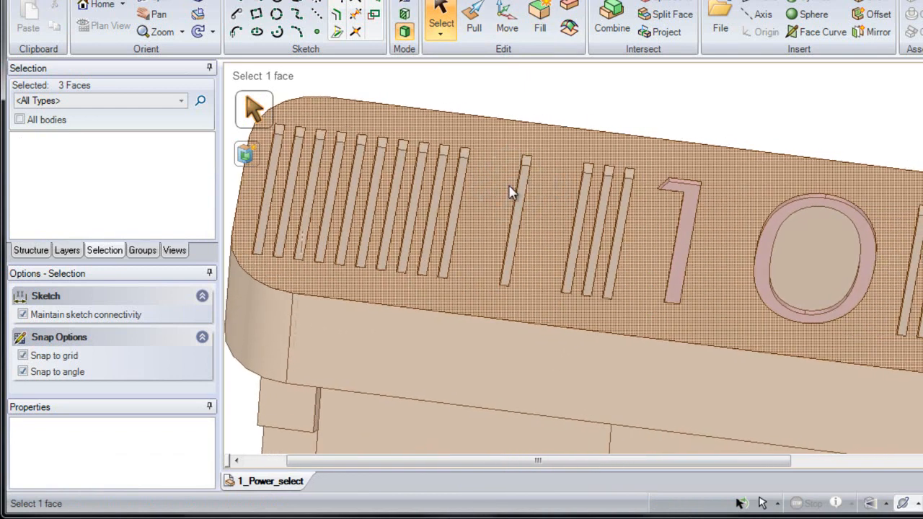
pyautogui.click(459, 206)
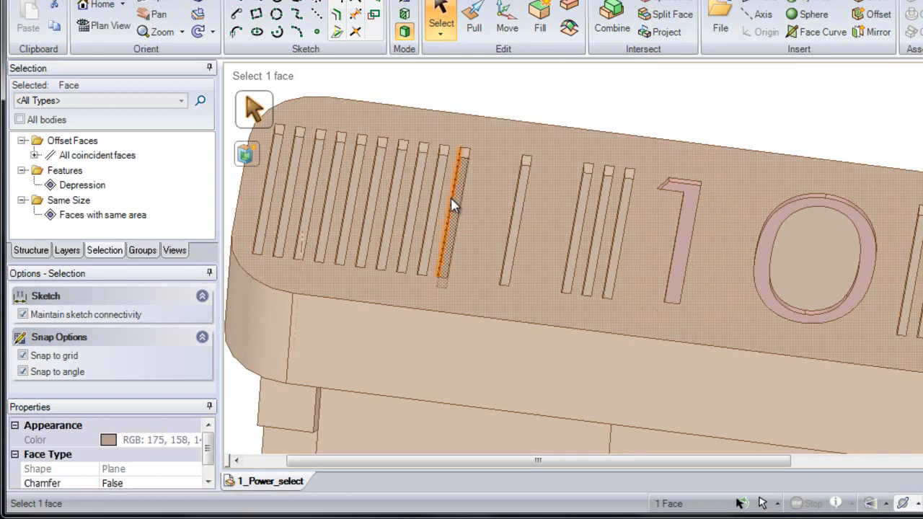
pyautogui.click(202, 104)
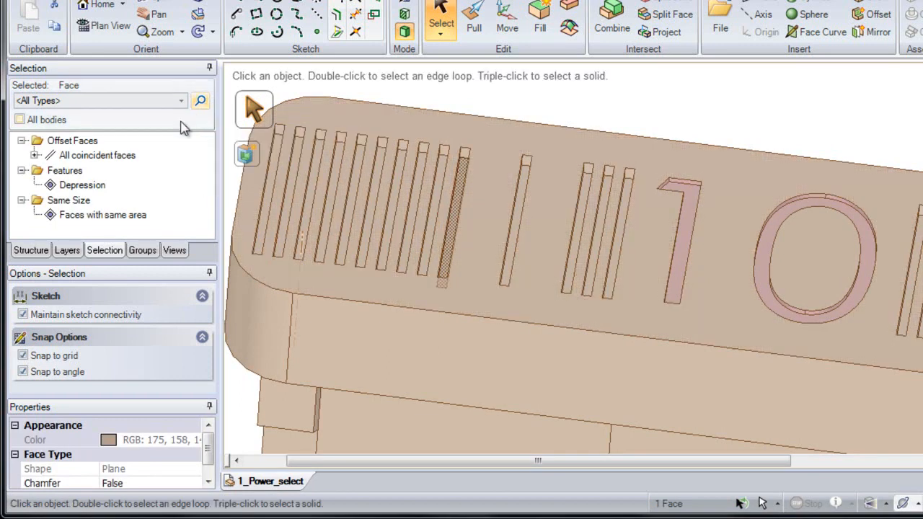
pyautogui.click(100, 156)
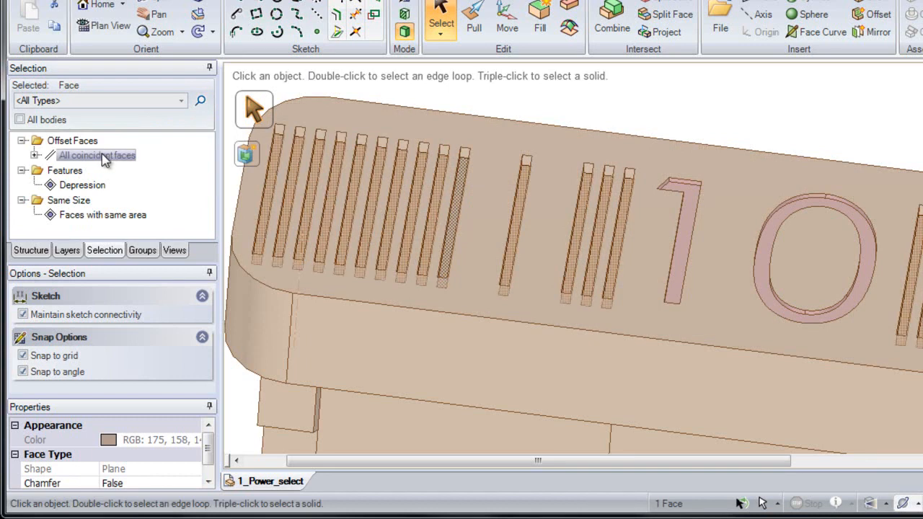
pyautogui.click(104, 158)
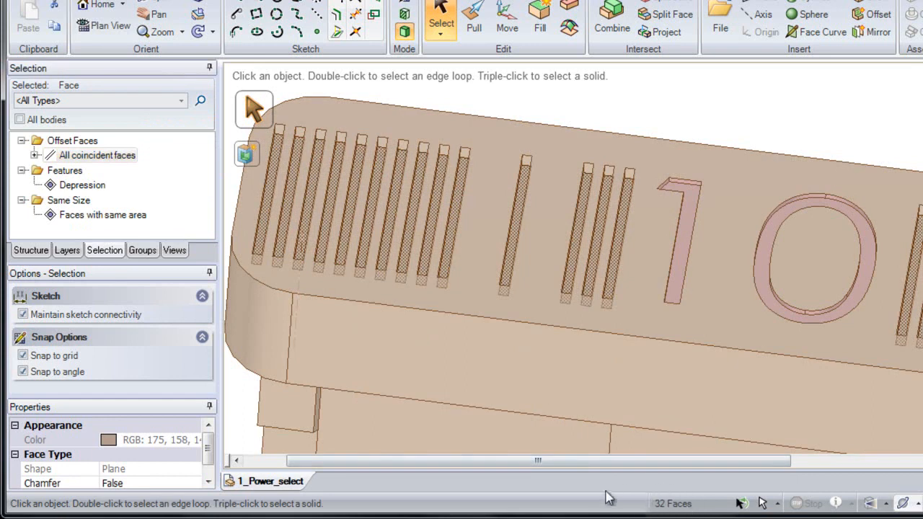
# Search for features related to the selected slot floors, select every listed depression, and remove all remaining slots with Fill
pyautogui.click(201, 102)
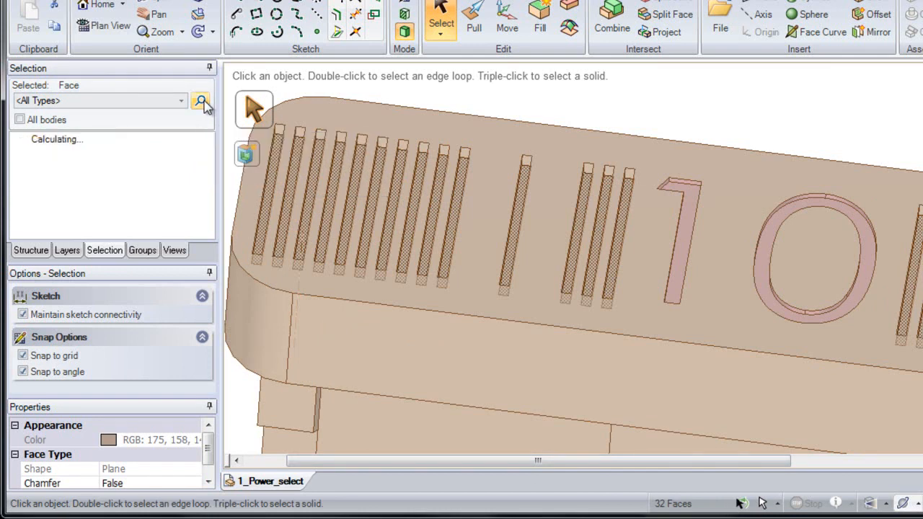
pyautogui.moveTo(209, 157)
pyautogui.mouseDown()
pyautogui.moveTo(209, 231)
pyautogui.moveTo(210, 153)
pyautogui.mouseUp()
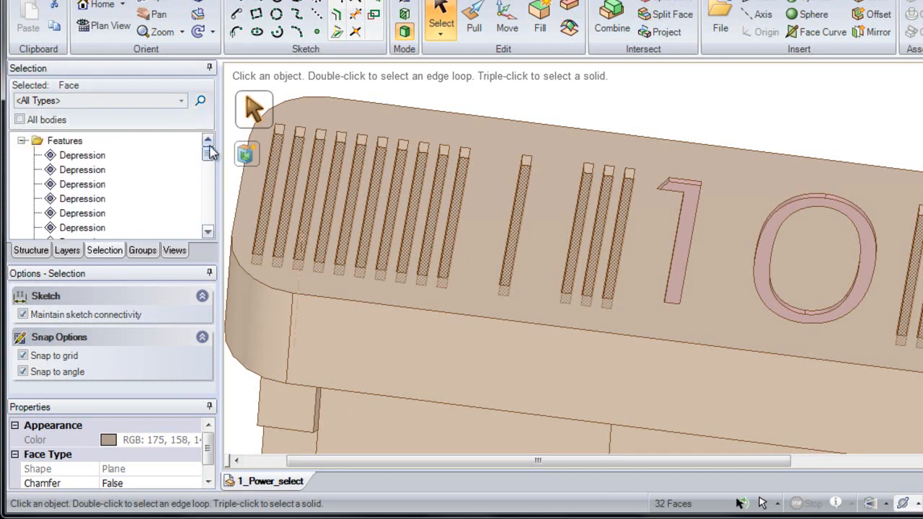
pyautogui.click(92, 158)
pyautogui.moveTo(211, 160); pyautogui.dragTo(203, 231)
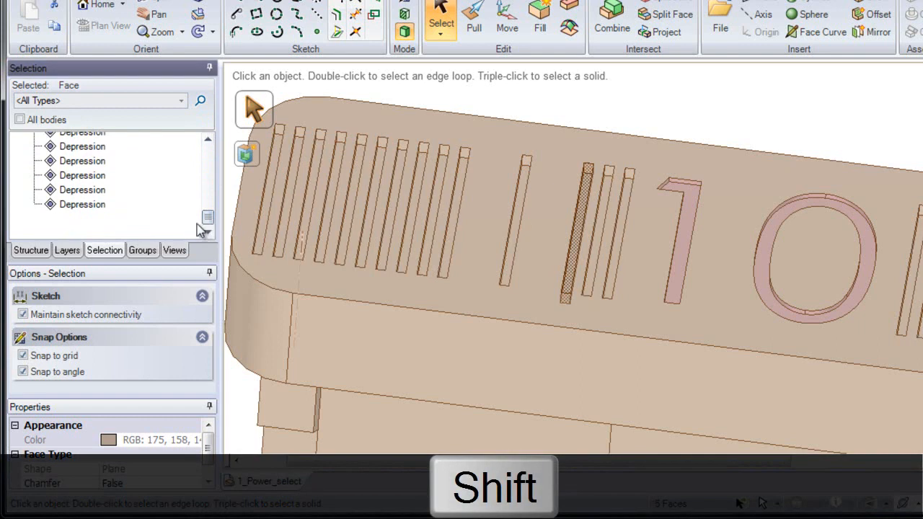
pyautogui.keyDown('shift'); pyautogui.click(92, 206); pyautogui.keyUp('shift')
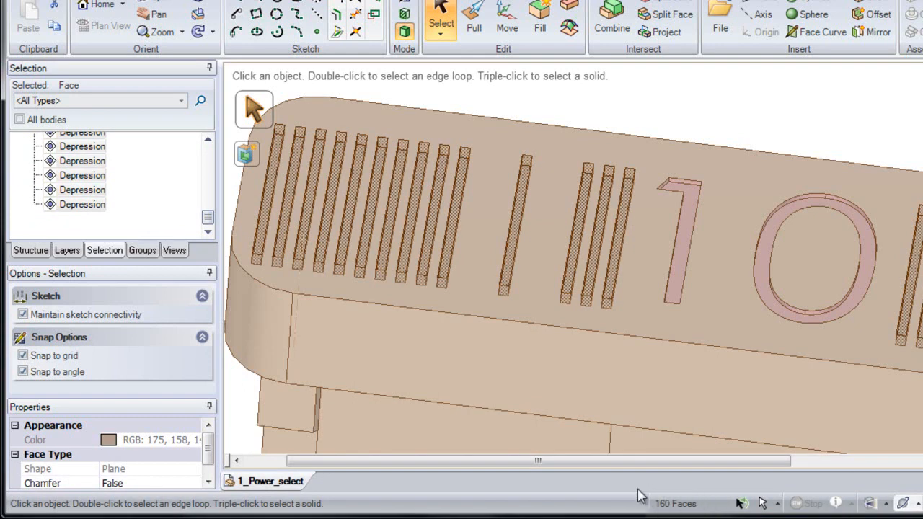
pyautogui.click(544, 25)
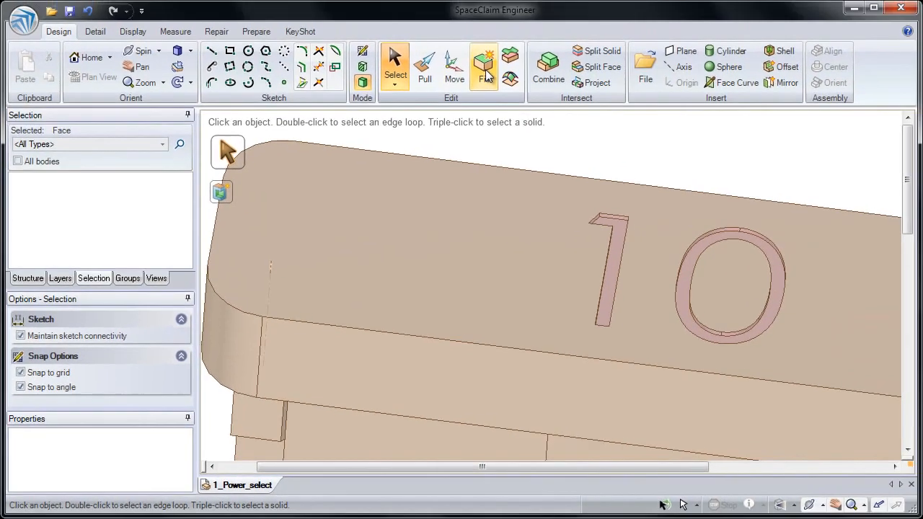
# Box-select the faces around one rounded corner and side rail of the housing, viewed from the blade end, then clear the selection
pyautogui.keyDown('ctrl'); pyautogui.moveTo(560, 285); pyautogui.dragTo(542, 158, button='middle'); pyautogui.keyUp('ctrl')
pyautogui.moveTo(599, 310); pyautogui.dragTo(610, 239, button='middle')
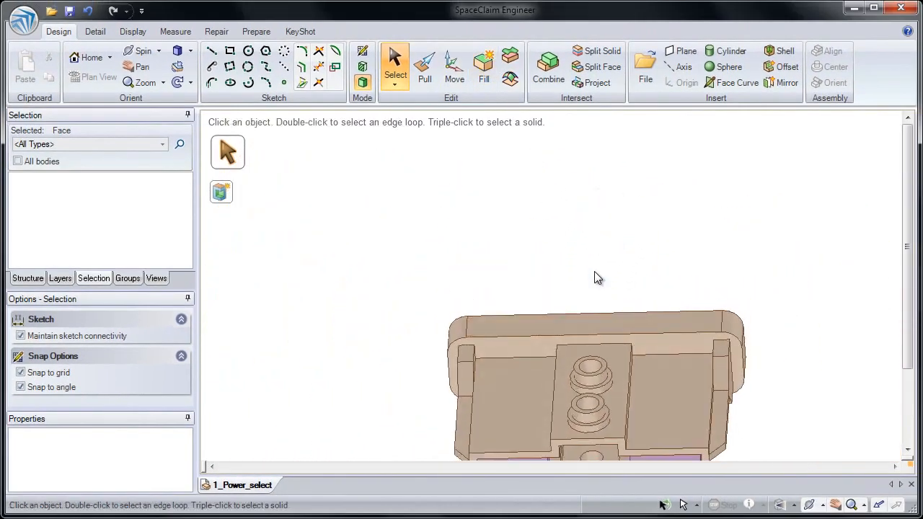
pyautogui.keyDown('shift'); pyautogui.moveTo(545, 298); pyautogui.dragTo(547, 275, button='middle'); pyautogui.keyUp('shift')
pyautogui.moveTo(546, 275); pyautogui.dragTo(557, 297, button='middle')
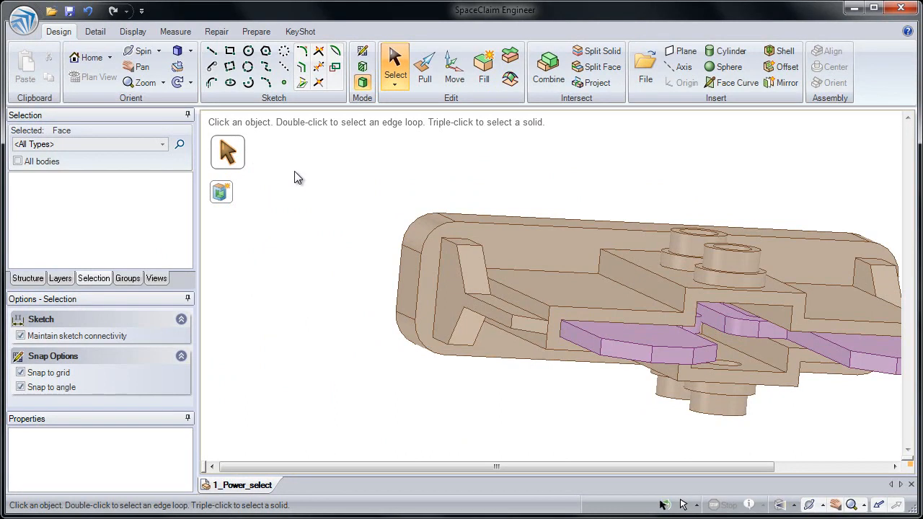
pyautogui.moveTo(294, 171)
pyautogui.mouseDown()
pyautogui.moveTo(374, 271)
pyautogui.moveTo(445, 339)
pyautogui.moveTo(502, 378)
pyautogui.moveTo(561, 390)
pyautogui.mouseUp()
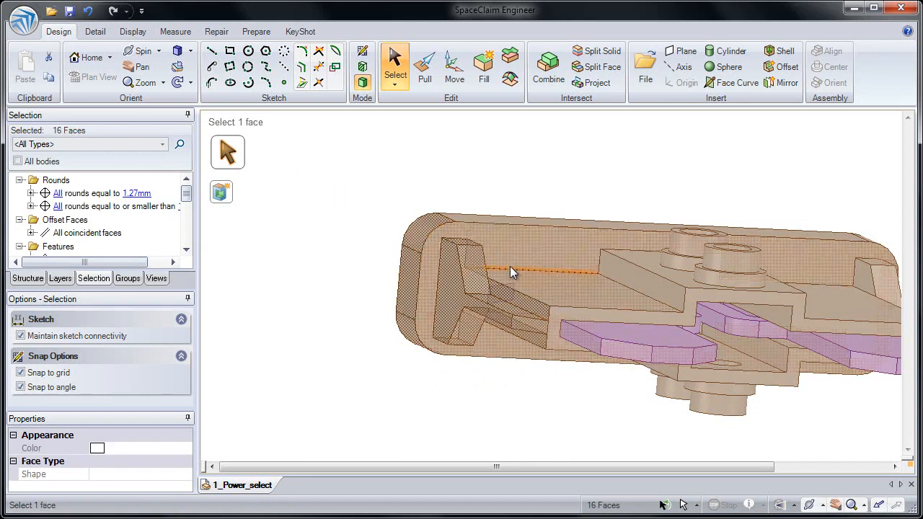
pyautogui.click(385, 204)
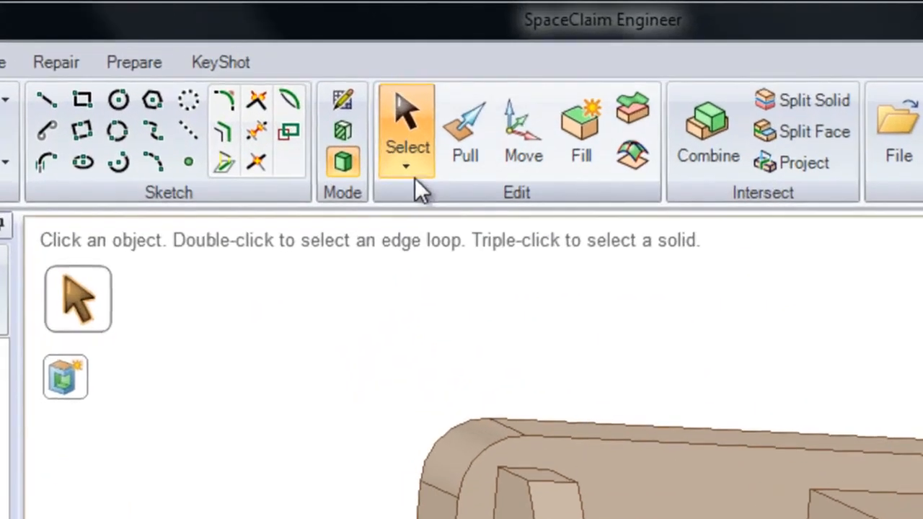
# Lasso-select the rib and side-rail faces at one end of the housing, leaving out the outer end faces, and remove them with Fill
pyautogui.click(410, 172)
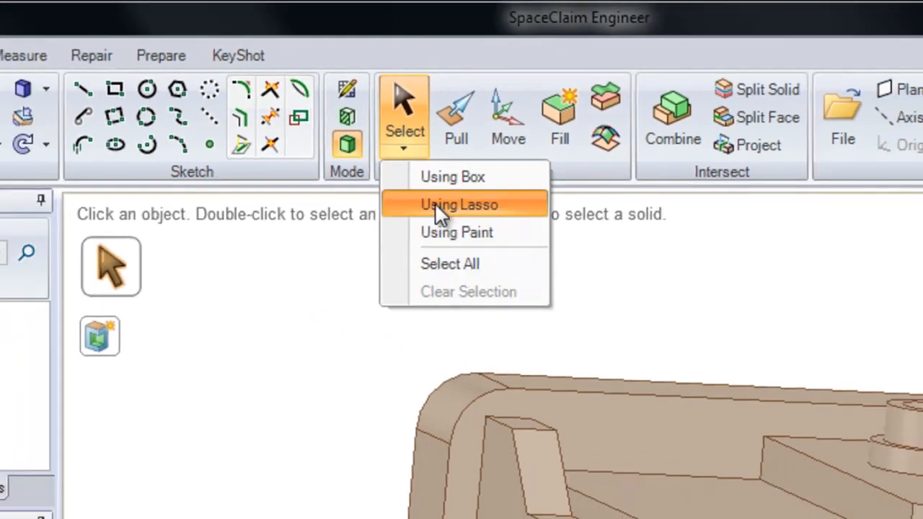
pyautogui.click(441, 228)
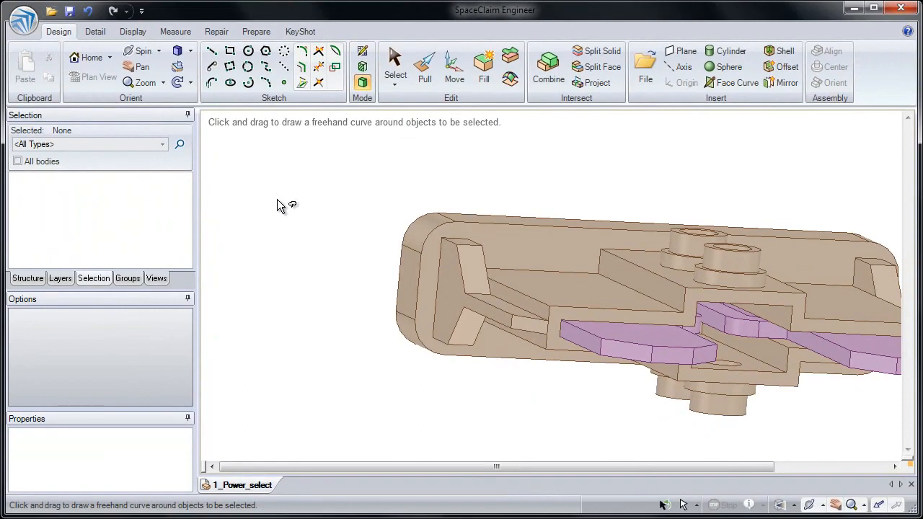
pyautogui.moveTo(272, 200)
pyautogui.mouseDown()
pyautogui.moveTo(286, 184)
pyautogui.moveTo(306, 182)
pyautogui.moveTo(345, 207)
pyautogui.mouseUp()
pyautogui.moveTo(558, 326)
pyautogui.mouseDown()
pyautogui.moveTo(550, 342)
pyautogui.moveTo(535, 344)
pyautogui.mouseUp()
pyautogui.moveTo(501, 371); pyautogui.dragTo(380, 393)
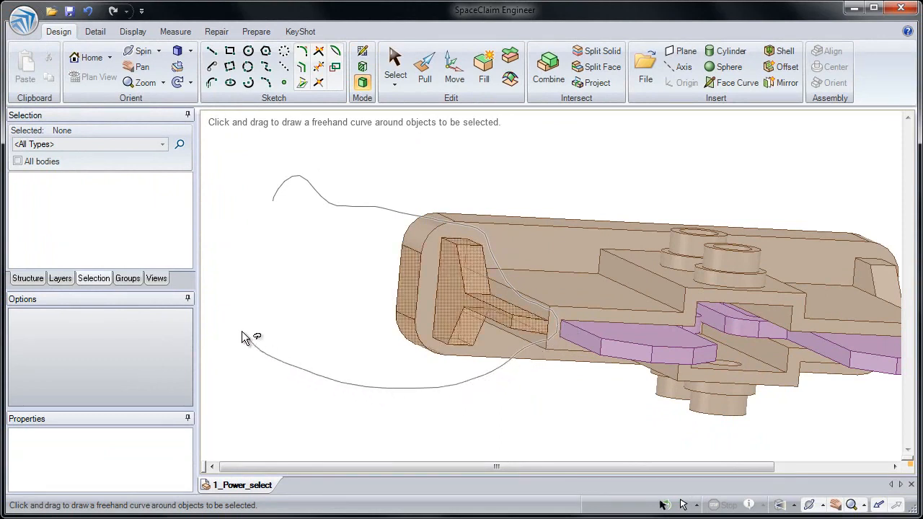
pyautogui.moveTo(241, 332)
pyautogui.mouseDown()
pyautogui.moveTo(256, 318)
pyautogui.moveTo(395, 336)
pyautogui.moveTo(408, 291)
pyautogui.moveTo(344, 270)
pyautogui.mouseUp()
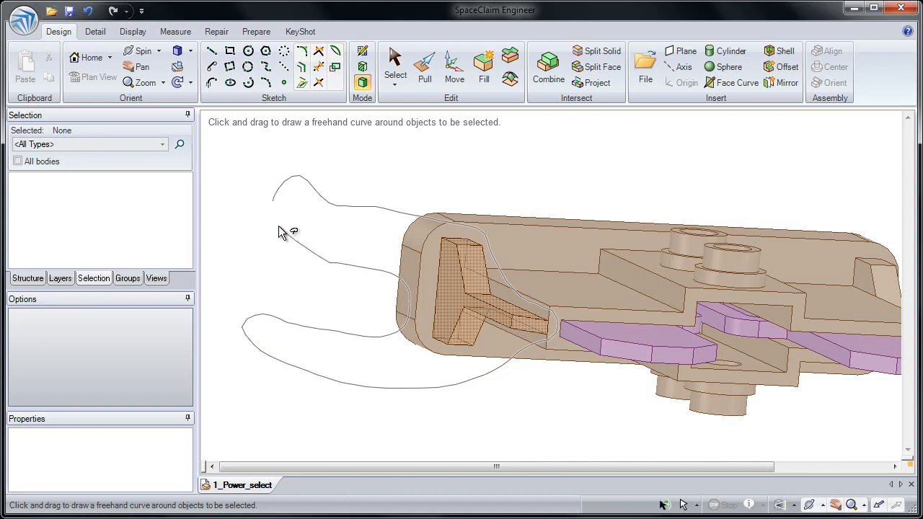
pyautogui.moveTo(281, 232); pyautogui.dragTo(281, 231)
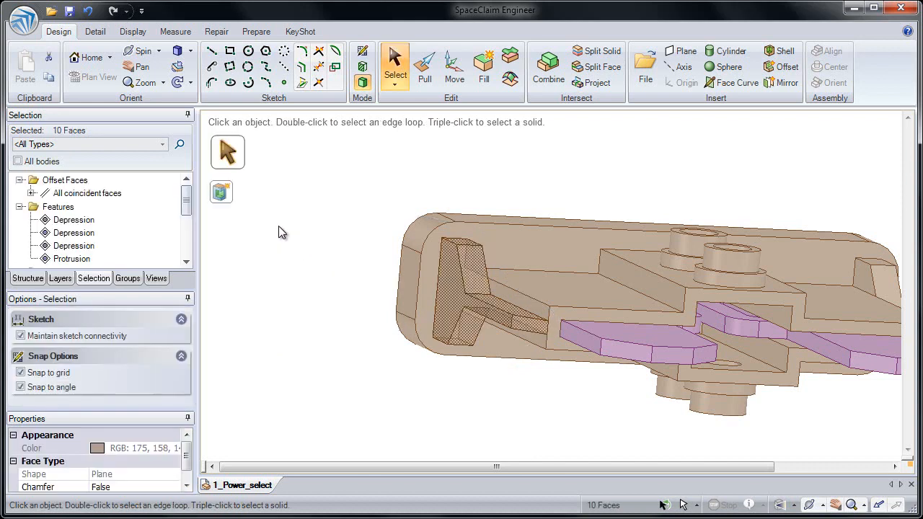
pyautogui.click(483, 81)
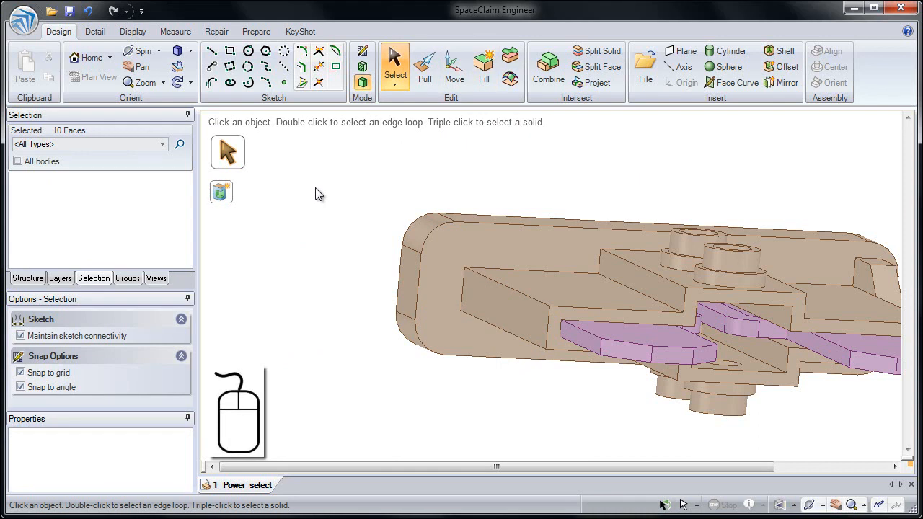
pyautogui.rightClick(307, 244)
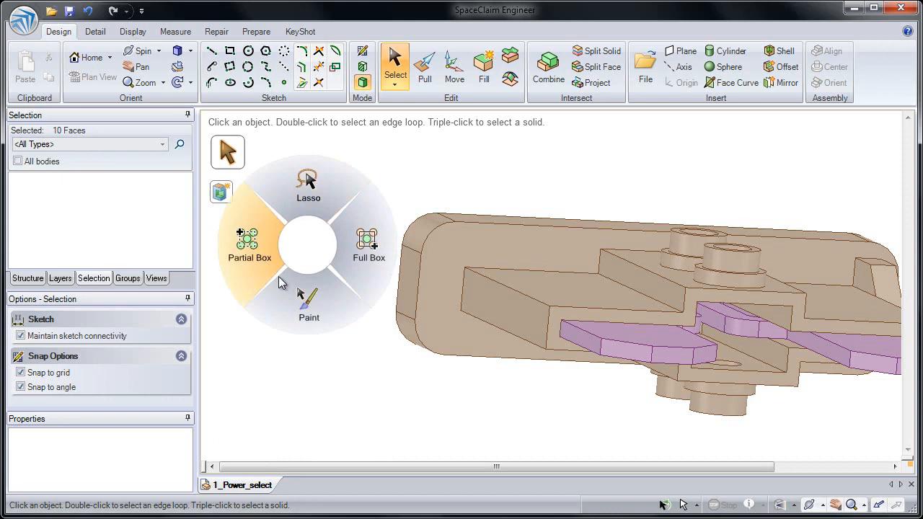
pyautogui.click(310, 248)
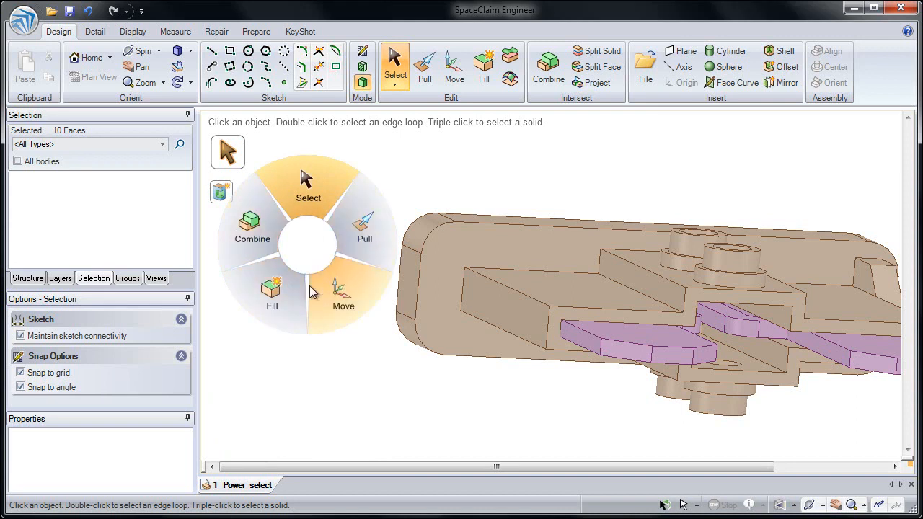
pyautogui.click(305, 248)
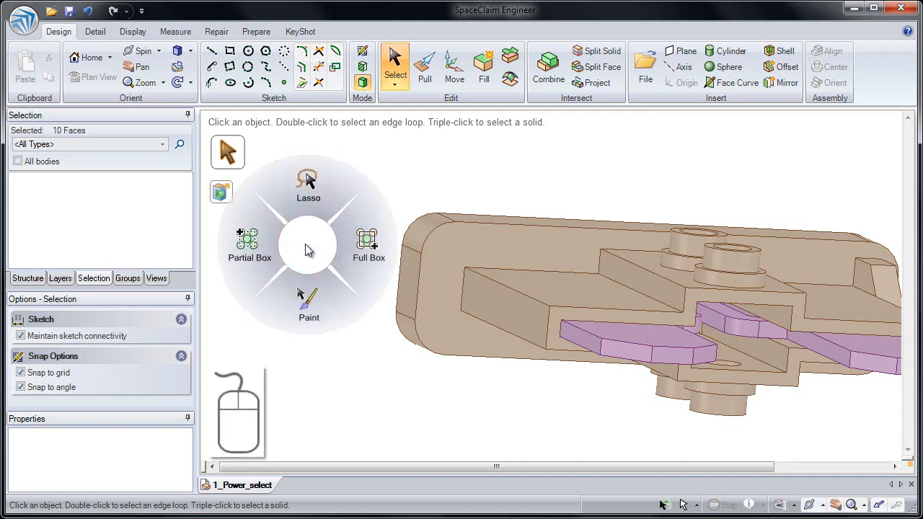
pyautogui.click(305, 248)
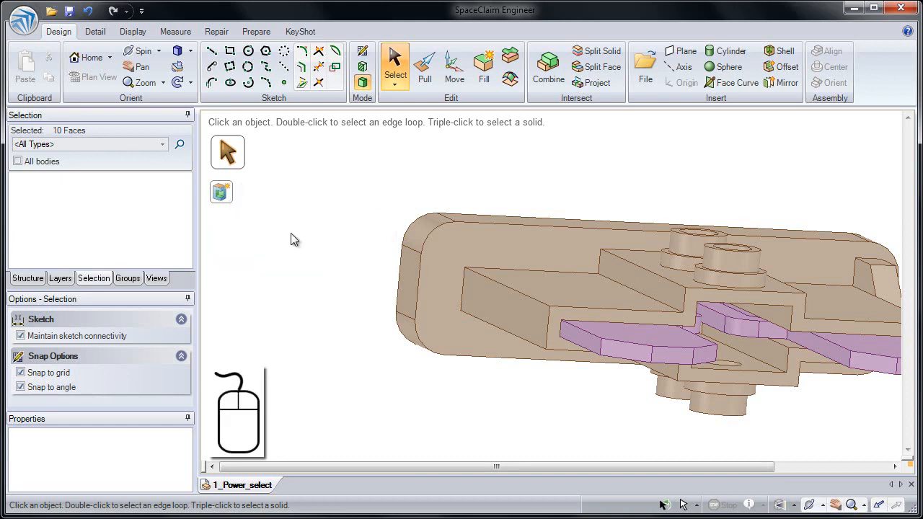
pyautogui.click(315, 248)
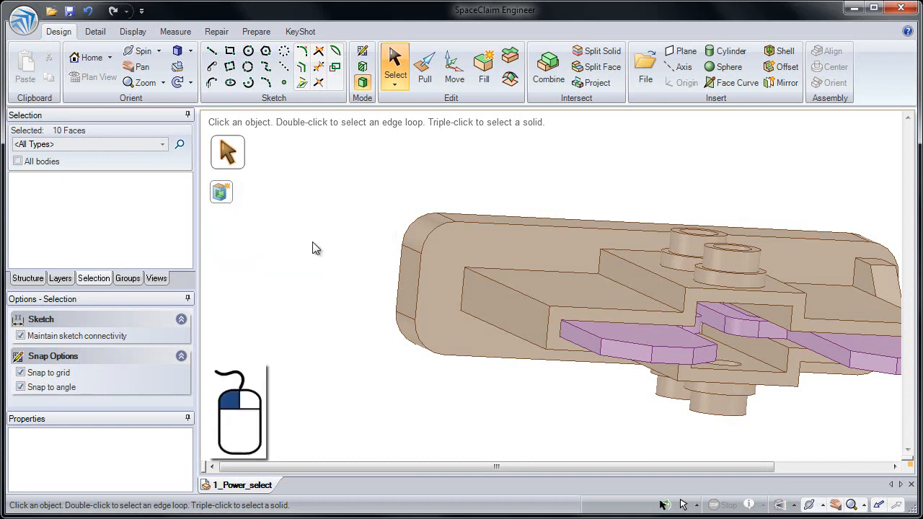
pyautogui.rightClick(315, 248)
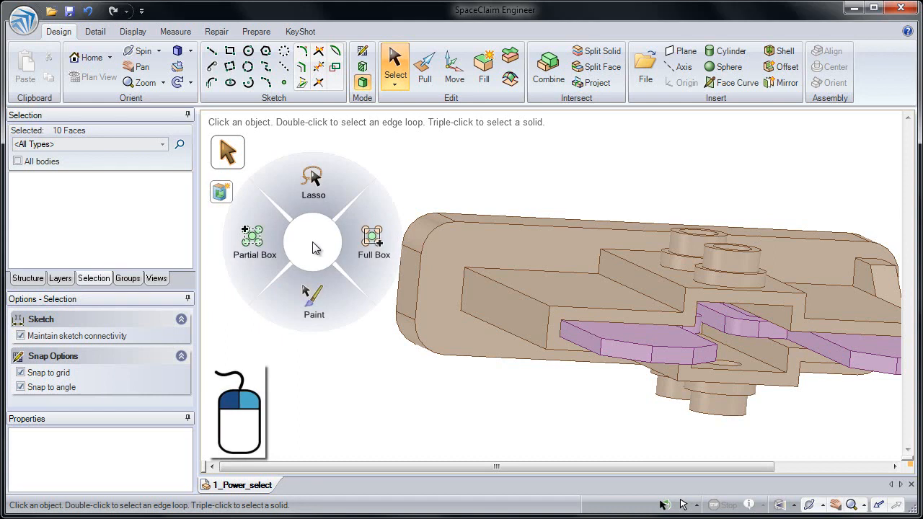
pyautogui.click(313, 203)
pyautogui.moveTo(313, 202)
pyautogui.mouseDown()
pyautogui.moveTo(354, 182)
pyautogui.moveTo(408, 195)
pyautogui.moveTo(468, 238)
pyautogui.mouseUp()
pyautogui.moveTo(341, 262); pyautogui.dragTo(330, 250)
# Return the fuse to its home view, spin the model to inspect its front, and restore the home view
pyautogui.press('h')
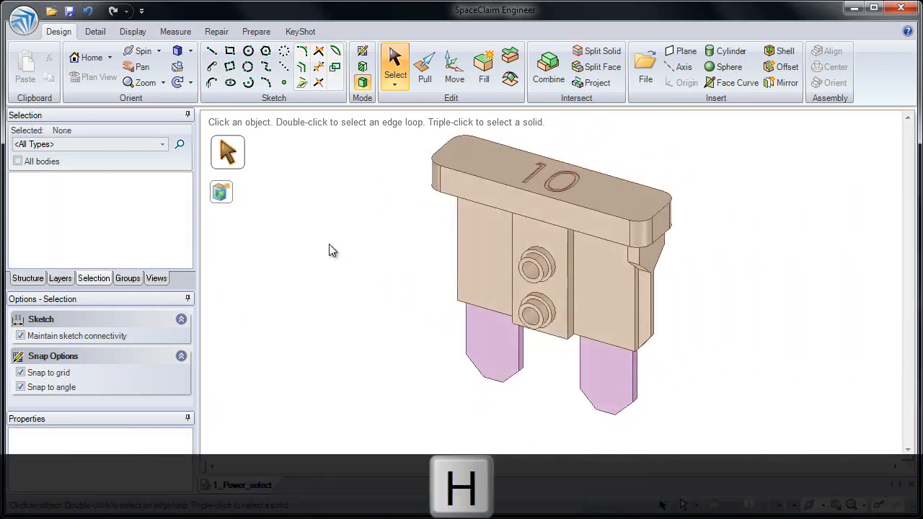
pyautogui.moveTo(460, 267); pyautogui.dragTo(516, 222, button='middle')
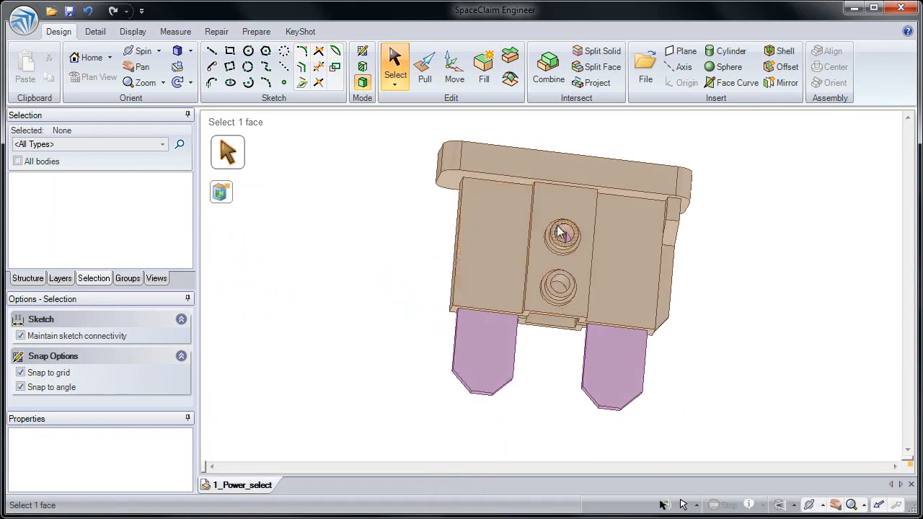
pyautogui.moveTo(515, 214); pyautogui.dragTo(506, 265, button='middle')
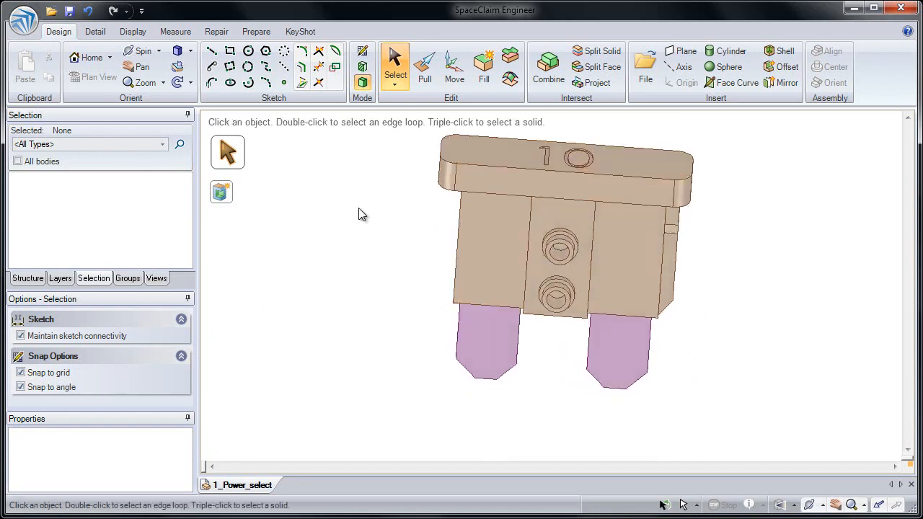
pyautogui.press('h')
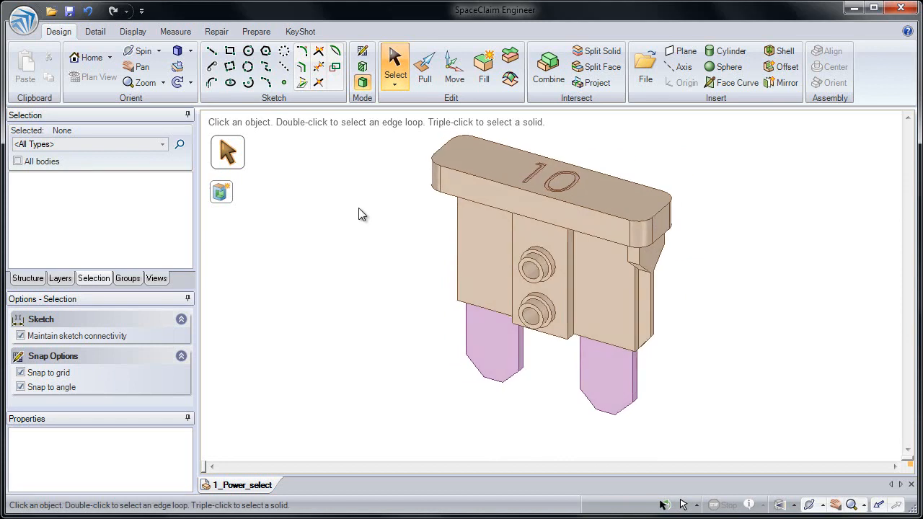